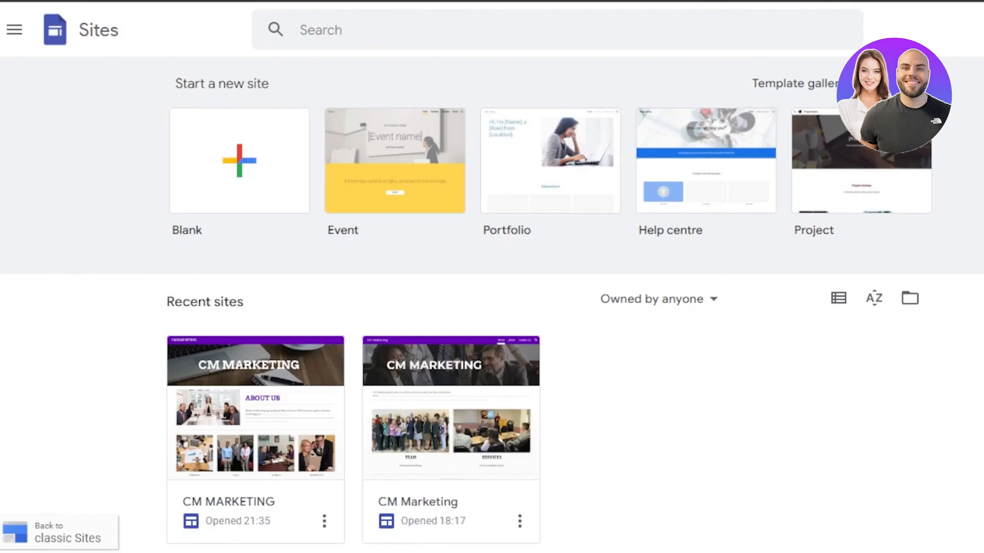
Create a new blank site and dismiss the template suggestion
{"action": "scroll", "coordinate": [652, 375], "scroll_direction": "down", "scroll_amount": 1}
{"action": "scroll", "coordinate": [651, 375], "scroll_direction": "up", "scroll_amount": 1}
{"action": "left_click", "coordinate": [238, 154]}
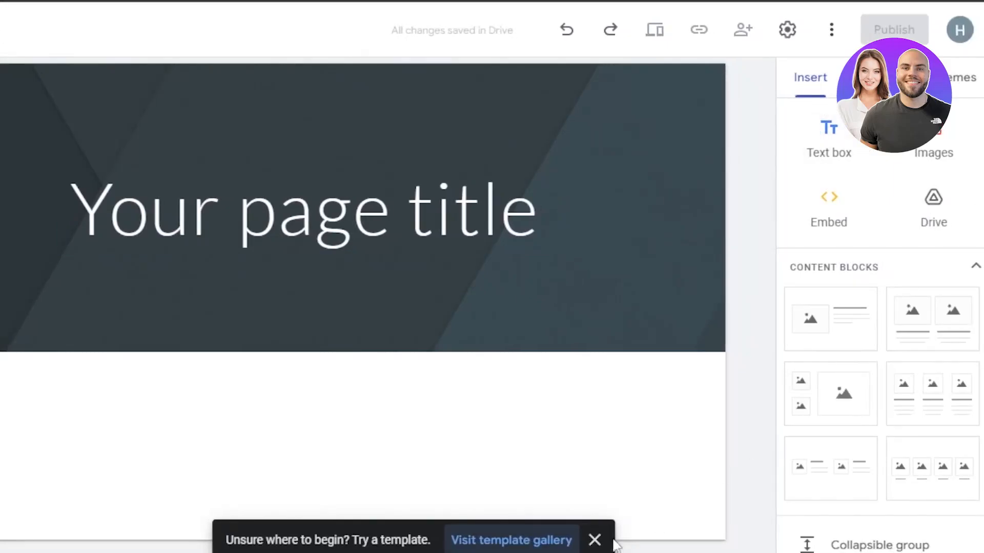
{"action": "left_click", "coordinate": [594, 540]}
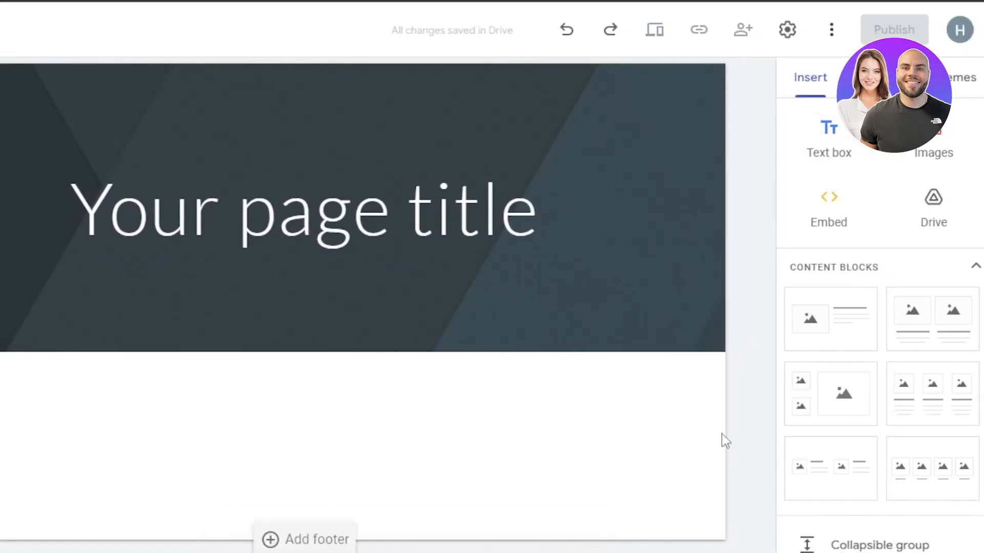
Look through the content blocks and elements available for insertion into the site
{"action": "scroll", "coordinate": [880, 328], "scroll_direction": "down", "scroll_amount": 3}
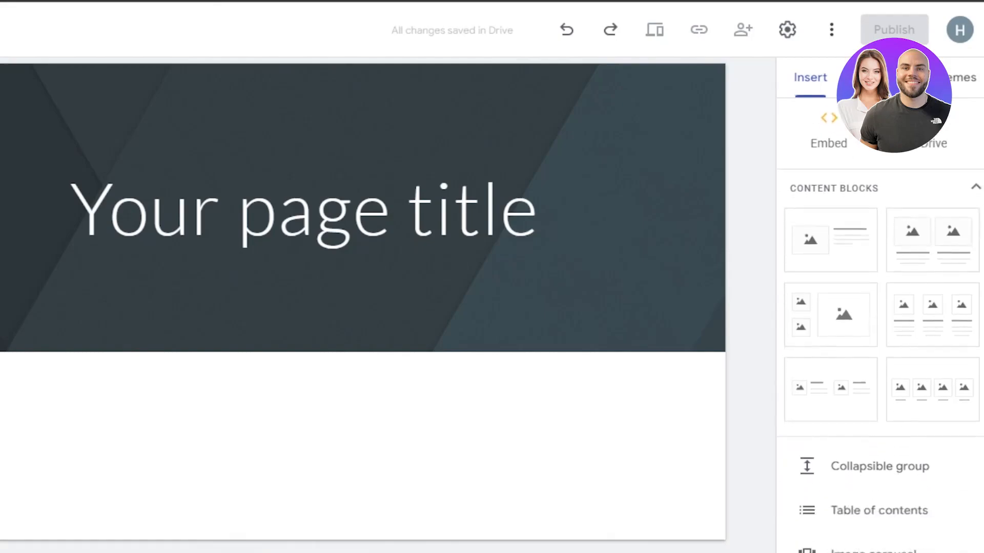
{"action": "scroll", "coordinate": [880, 328], "scroll_direction": "down", "scroll_amount": 2}
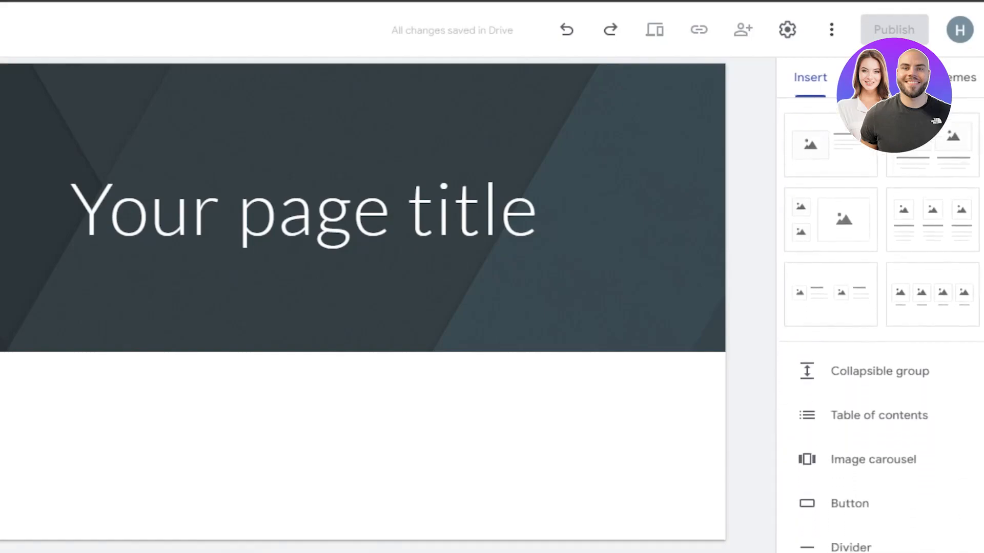
{"action": "scroll", "coordinate": [880, 328], "scroll_direction": "down", "scroll_amount": 5}
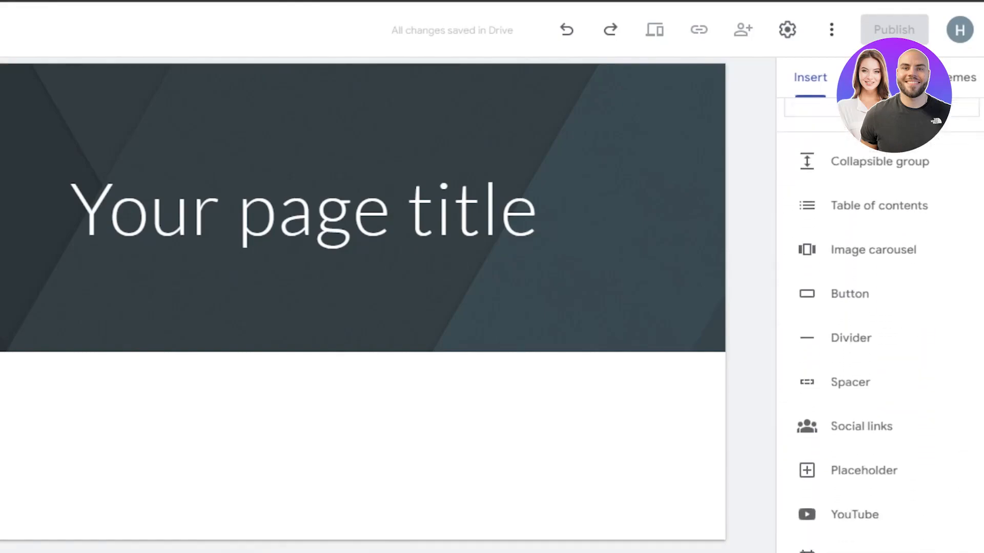
{"action": "scroll", "coordinate": [920, 153], "scroll_direction": "down", "scroll_amount": 2}
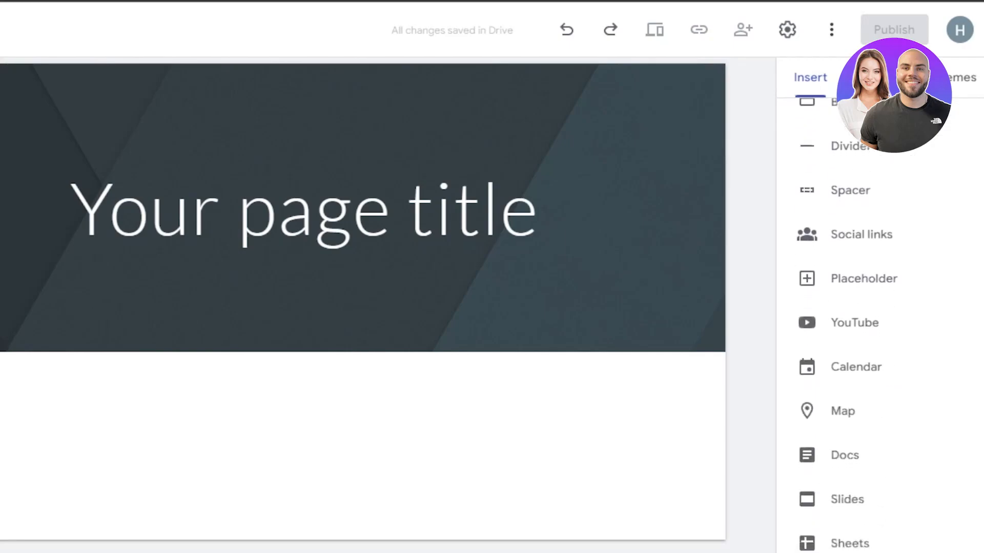
{"action": "scroll", "coordinate": [920, 153], "scroll_direction": "up", "scroll_amount": 10}
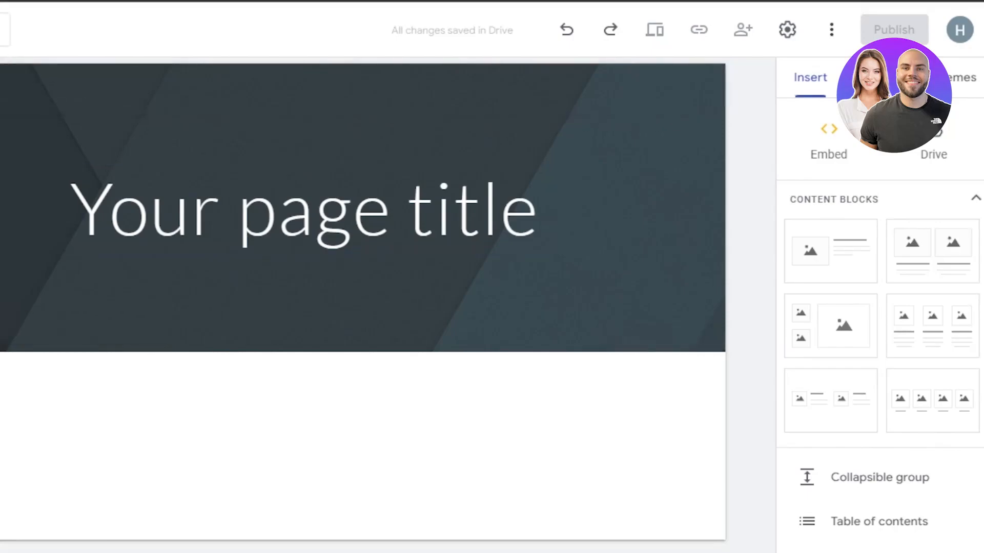
Name the site "CLAIRE FOUNDATION" in the page header
{"action": "left_click", "coordinate": [24, 25]}
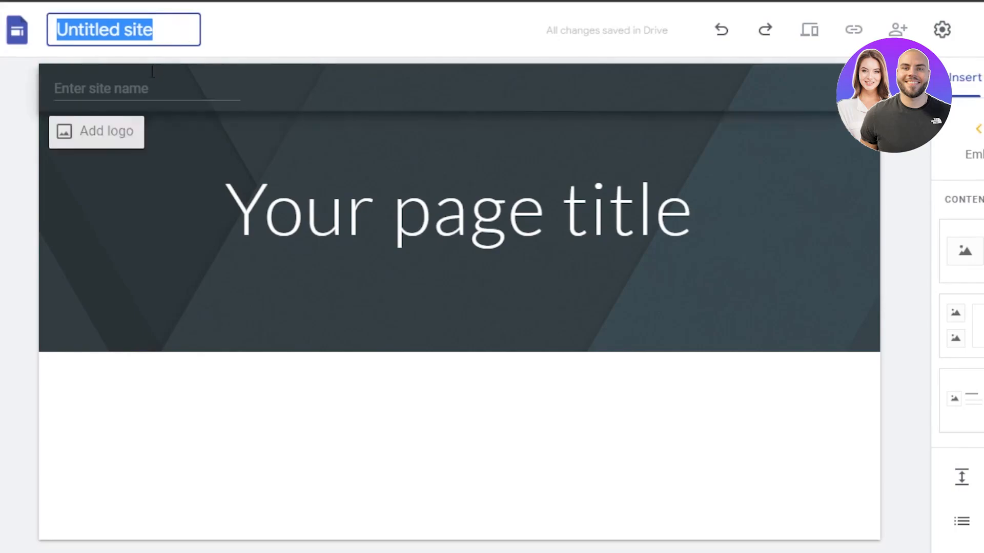
{"action": "left_click", "coordinate": [146, 91]}
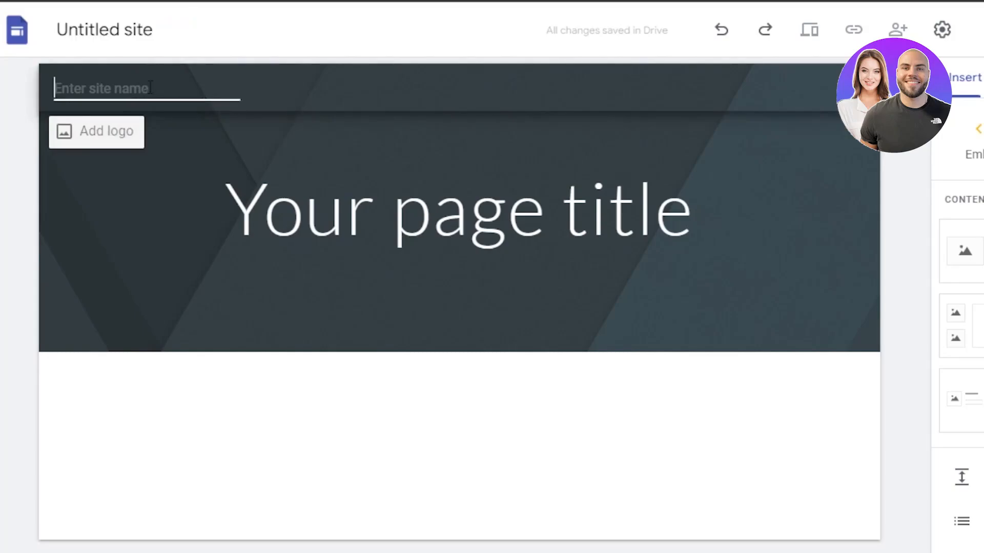
{"action": "type", "text": "C"}
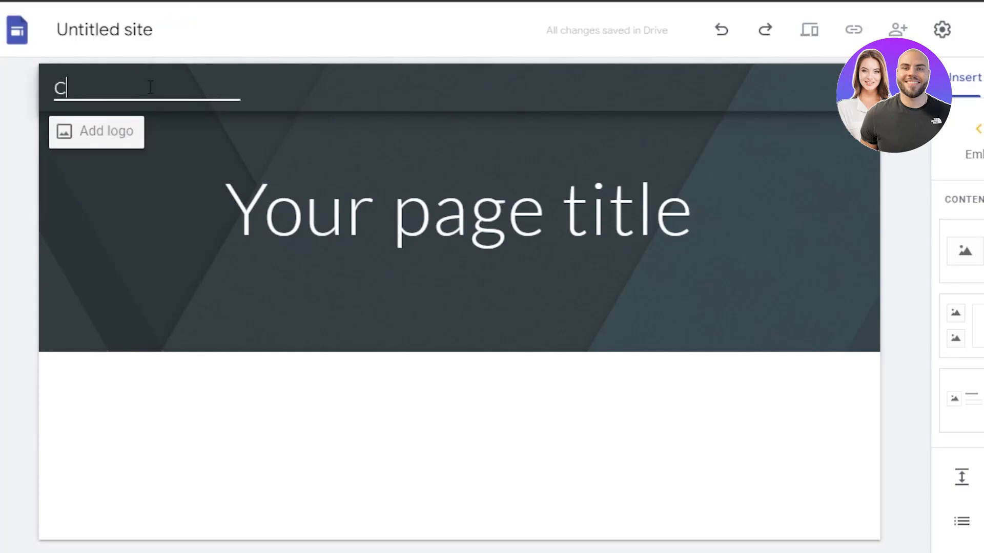
{"action": "type", "text": "LAIRE FOUNDATION"}
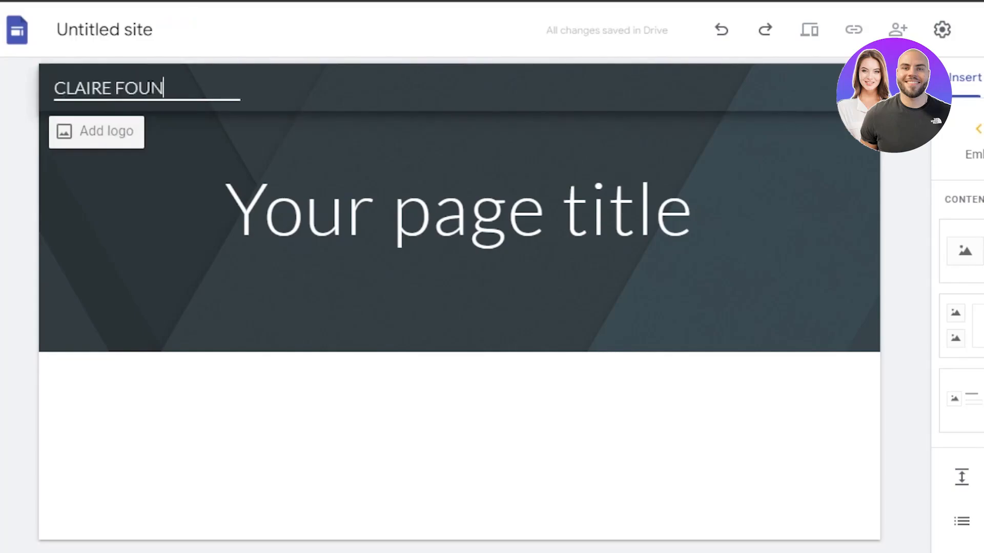
Replace the placeholder page title in the banner with "CLAIRE FOUNDATION"
{"action": "left_click", "coordinate": [361, 207]}
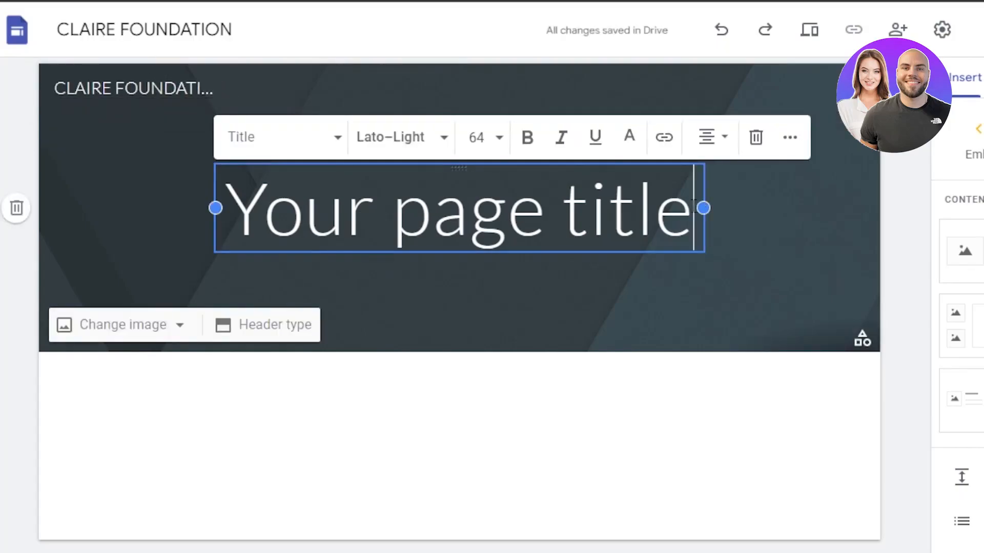
{"action": "key", "text": "BackSpace"}
{"action": "key", "text": "BackSpace"}
{"action": "key", "text": "BackSpace"}
{"action": "key", "text": "BackSpace"}
{"action": "key", "text": "BackSpace"}
{"action": "key", "text": "BackSpace"}
{"action": "key", "text": "BackSpace"}
{"action": "key", "text": "BackSpace"}
{"action": "key", "text": "BackSpace"}
{"action": "key", "text": "BackSpace"}
{"action": "key", "text": "BackSpace"}
{"action": "key", "text": "BackSpace"}
{"action": "key", "text": "BackSpace"}
{"action": "key", "text": "BackSpace"}
{"action": "key", "text": "BackSpace"}
{"action": "type", "text": "CLAIRE FOUNDATION"}
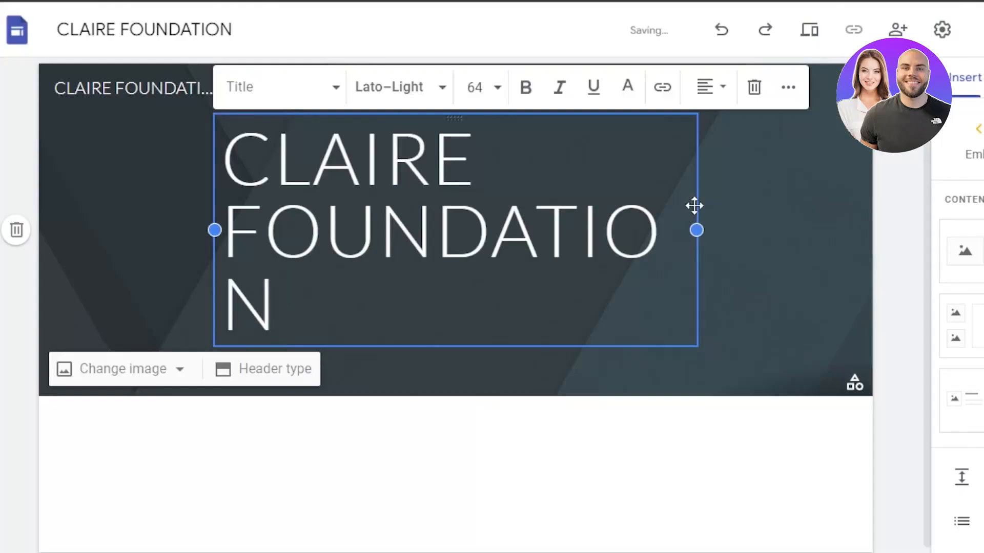
Widen the banner's title box on both sides and centre its text
{"action": "left_click_drag", "start_coordinate": [697, 230], "coordinate": [830, 232]}
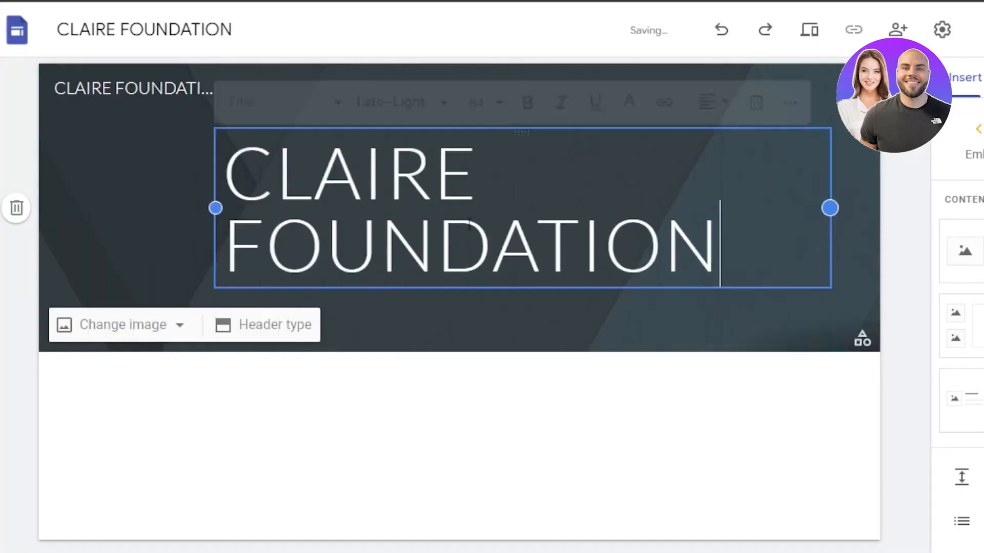
{"action": "left_click", "coordinate": [714, 117]}
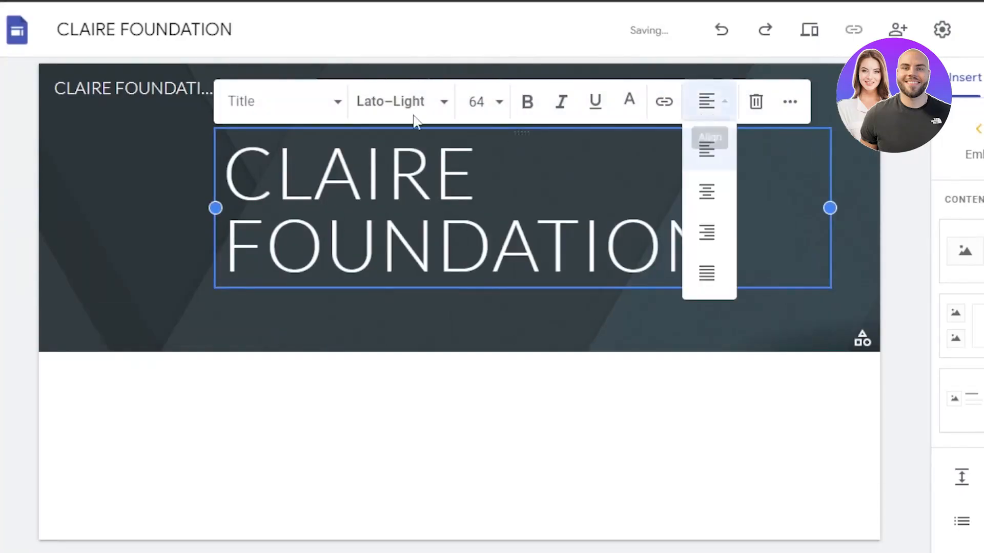
{"action": "left_click", "coordinate": [726, 210]}
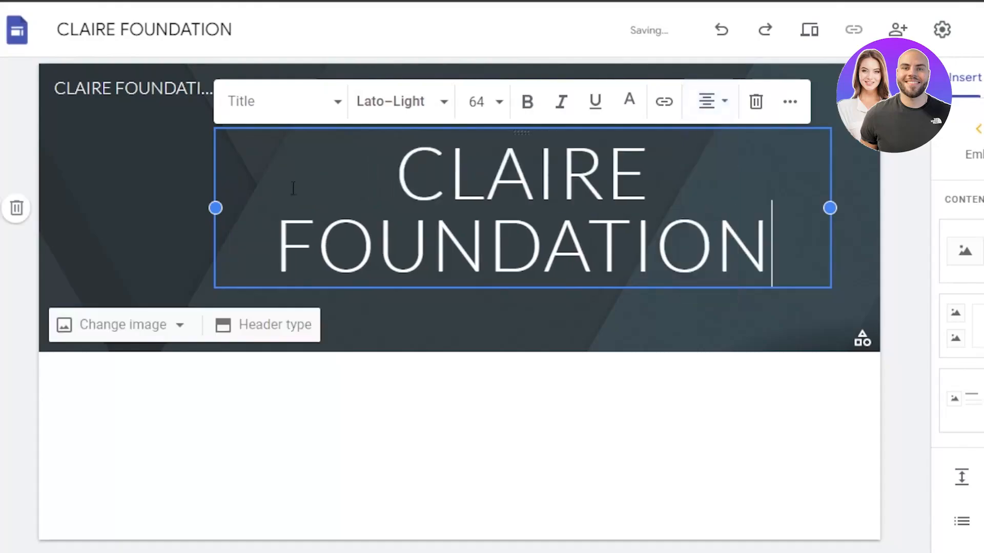
{"action": "left_click_drag", "start_coordinate": [216, 208], "coordinate": [88, 208]}
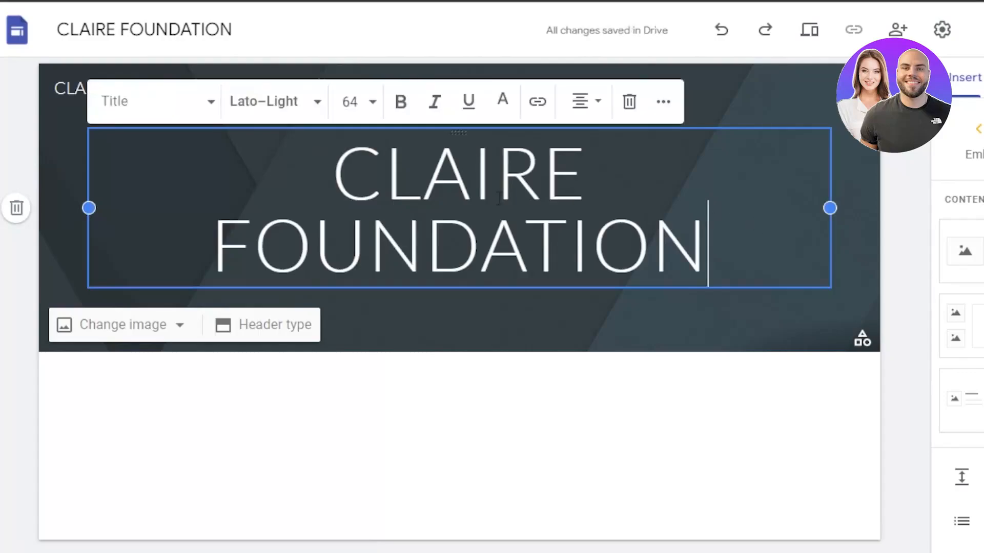
{"action": "left_click", "coordinate": [909, 208]}
Apply the Aristotle theme to the site
{"action": "left_click", "coordinate": [957, 78]}
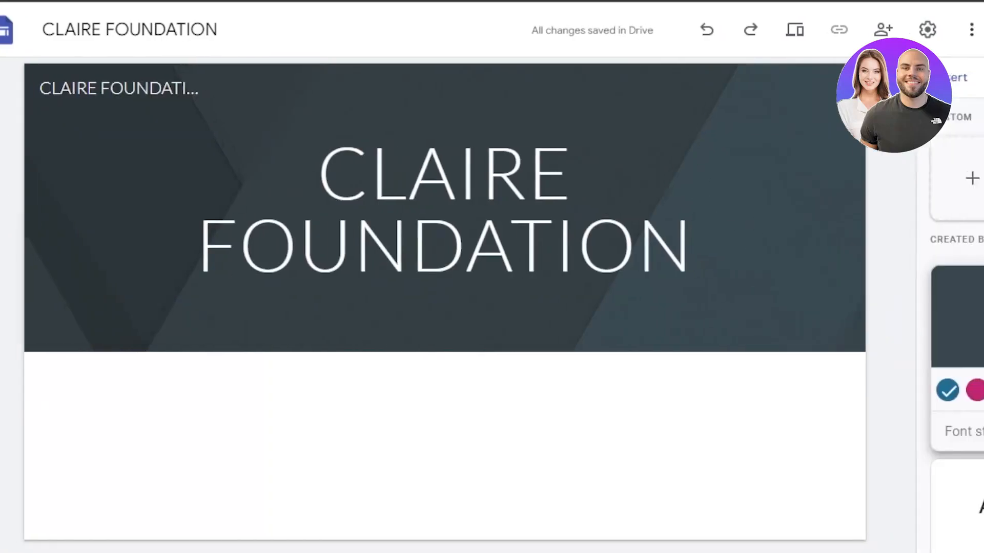
{"action": "scroll", "coordinate": [866, 302], "scroll_direction": "down", "scroll_amount": 4}
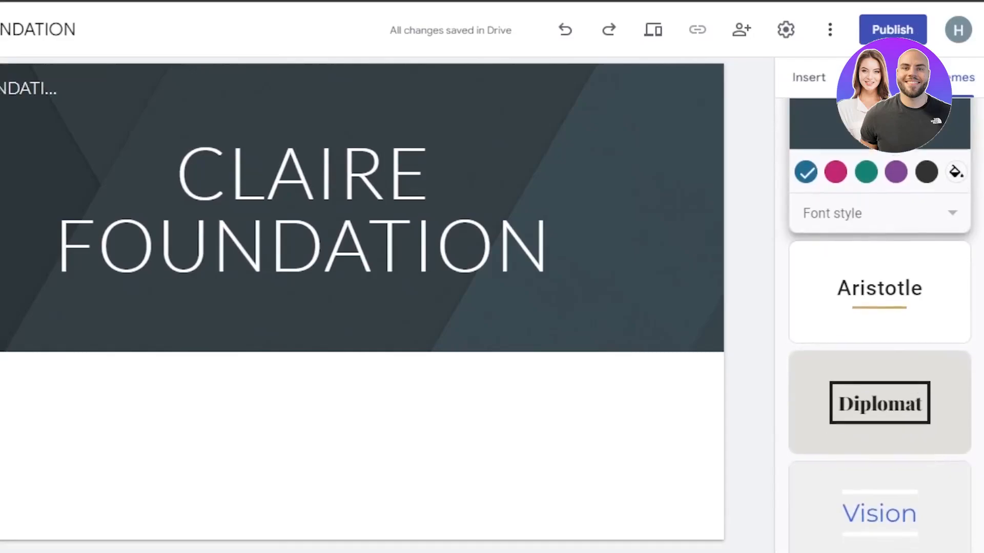
{"action": "left_click", "coordinate": [866, 302]}
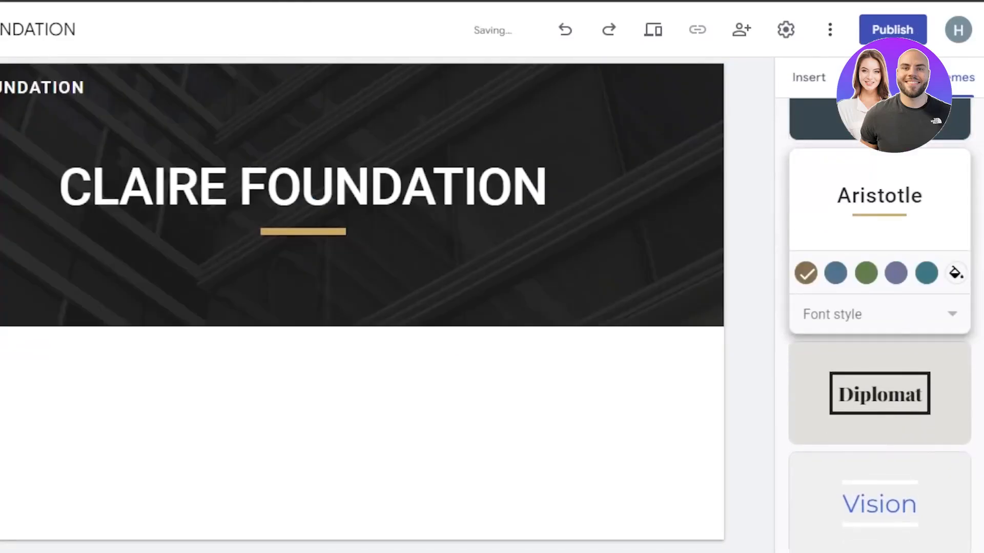
Try the Diplomat and Level themes on the site and return to the Aristotle theme
{"action": "scroll", "coordinate": [976, 340], "scroll_direction": "down", "scroll_amount": 2}
{"action": "left_click", "coordinate": [885, 318]}
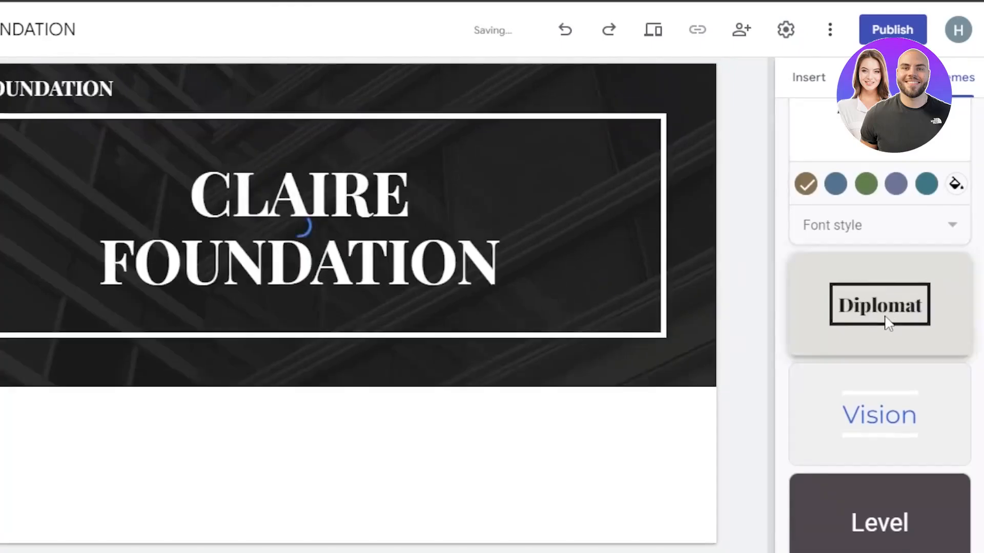
{"action": "scroll", "coordinate": [878, 439], "scroll_direction": "down", "scroll_amount": 3}
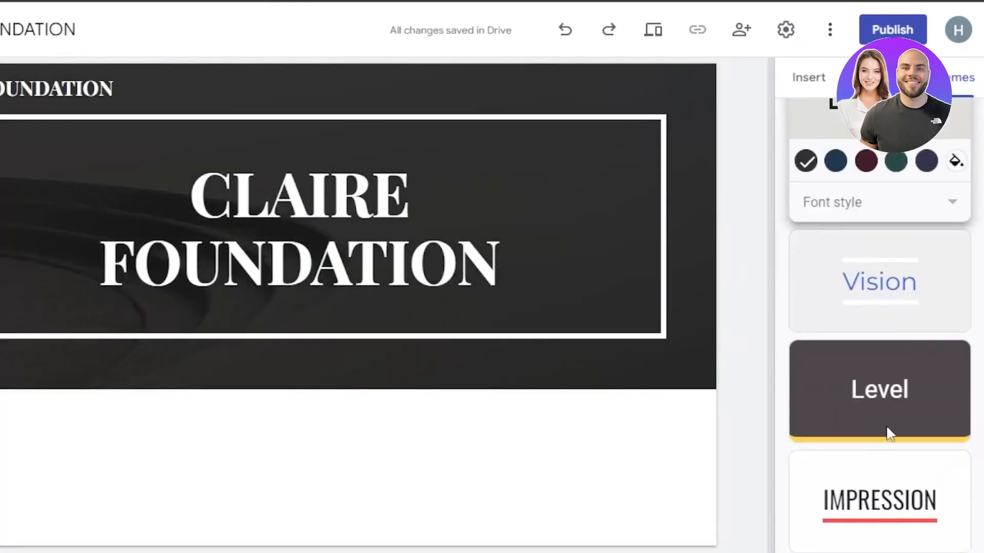
{"action": "left_click", "coordinate": [879, 440]}
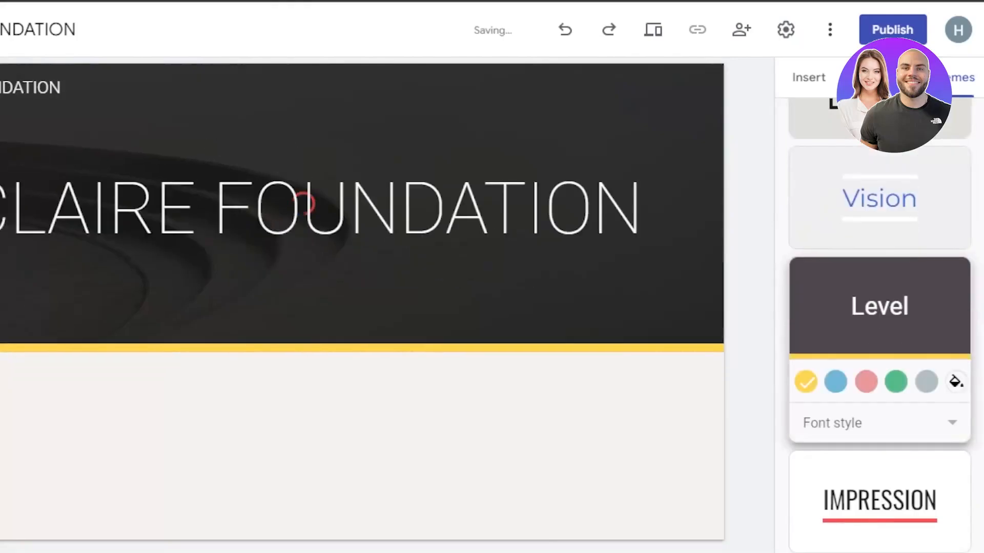
{"action": "left_click", "coordinate": [878, 217]}
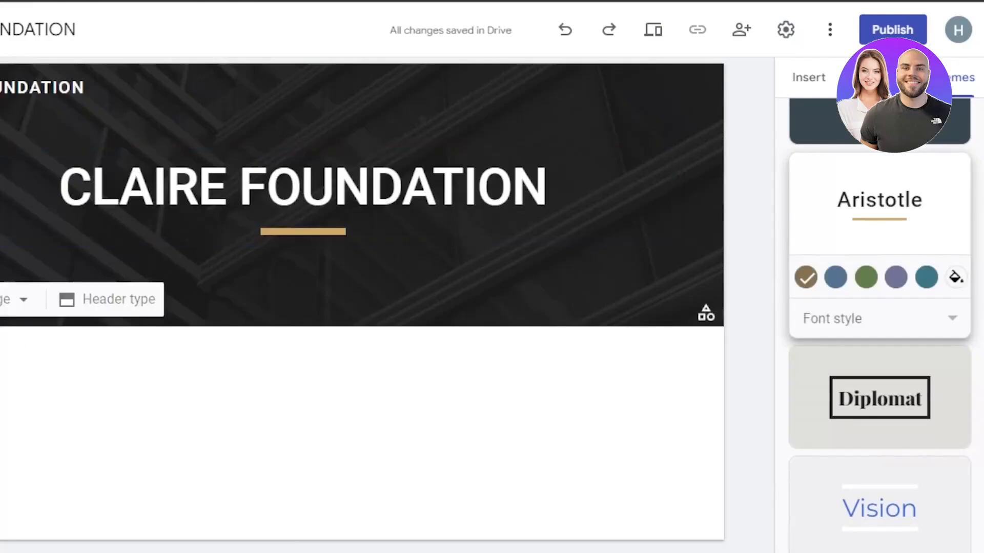
Replace the header's background image with the photo of running volunteers in blue shirts
{"action": "left_click", "coordinate": [26, 306]}
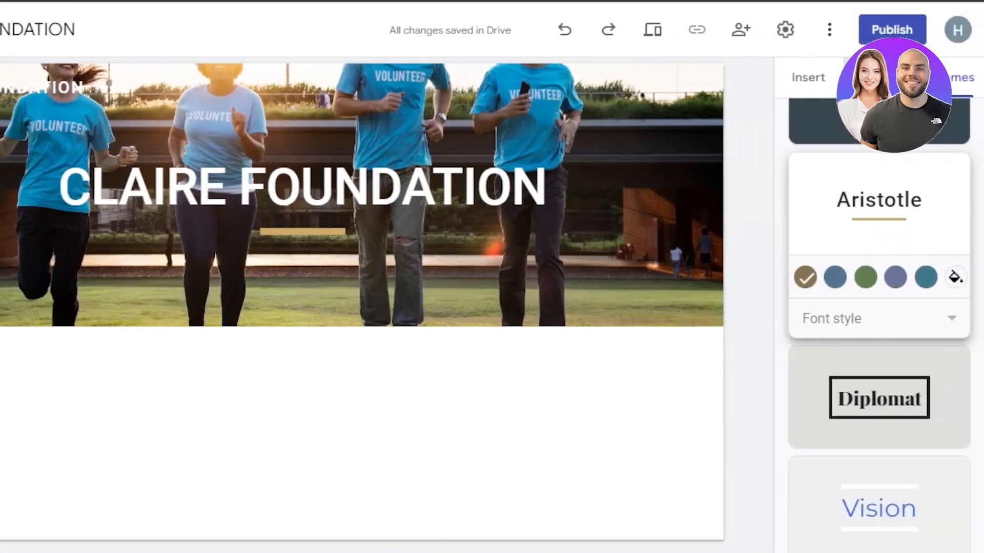
View the site's page list and the options available for the Home page
{"action": "left_click", "coordinate": [882, 78]}
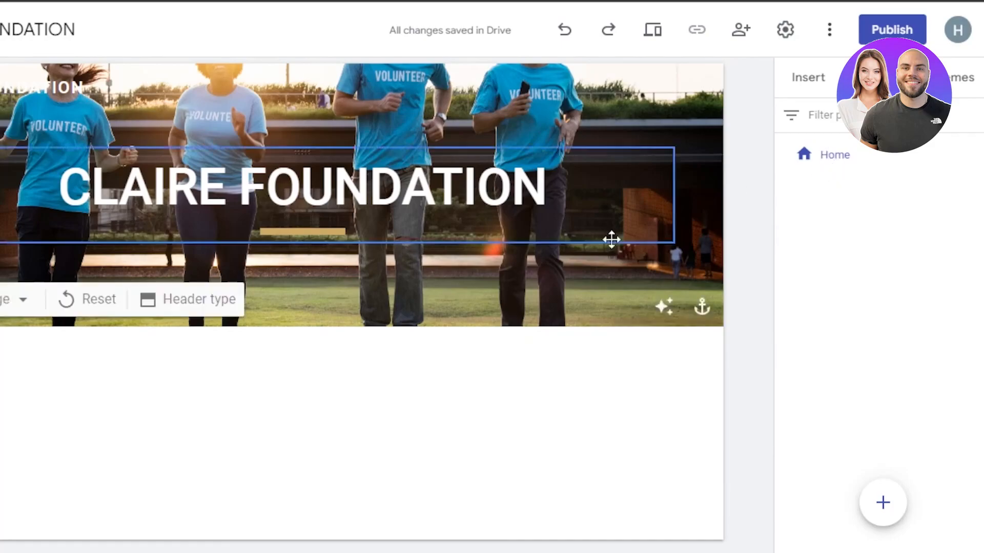
{"action": "mouse_move", "coordinate": [819, 164]}
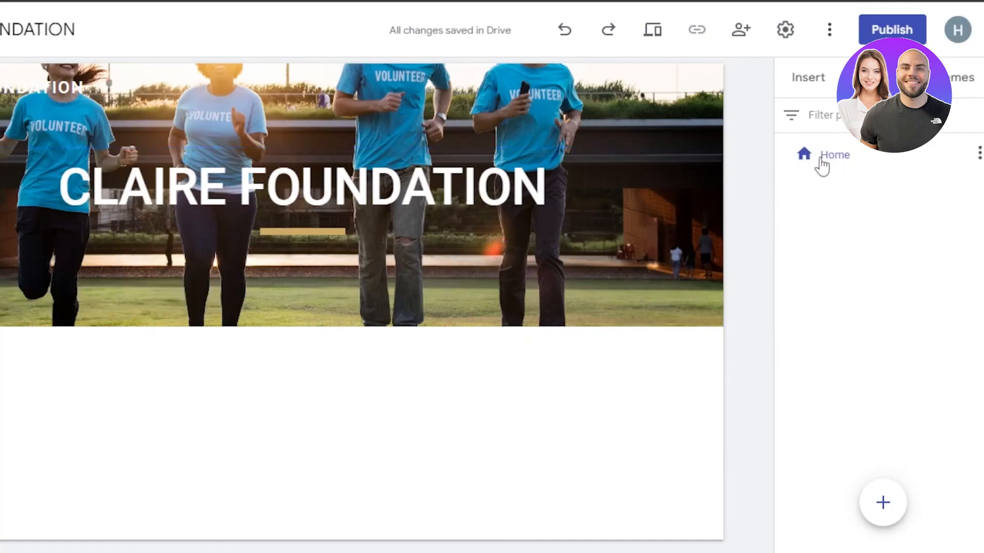
{"action": "left_click", "coordinate": [980, 154]}
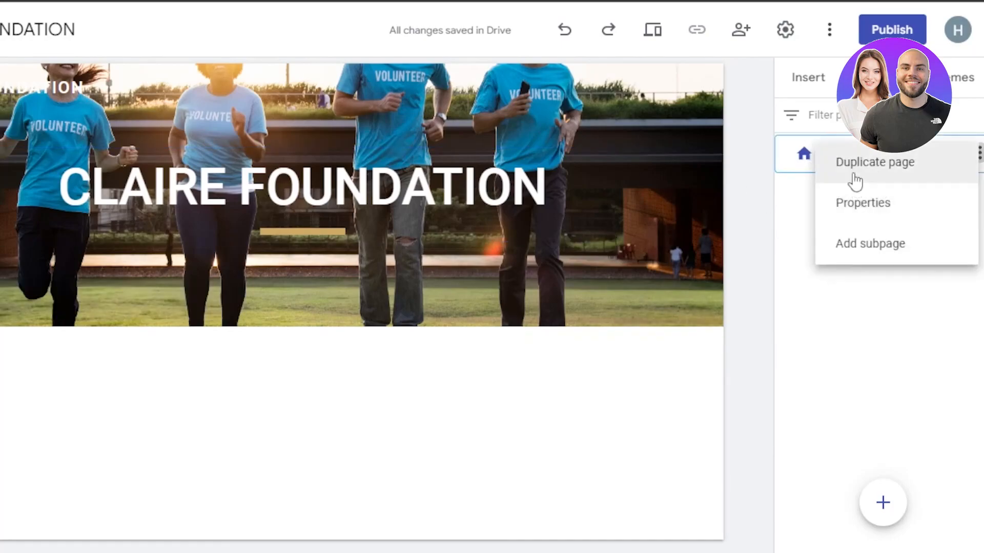
{"action": "left_click", "coordinate": [771, 257]}
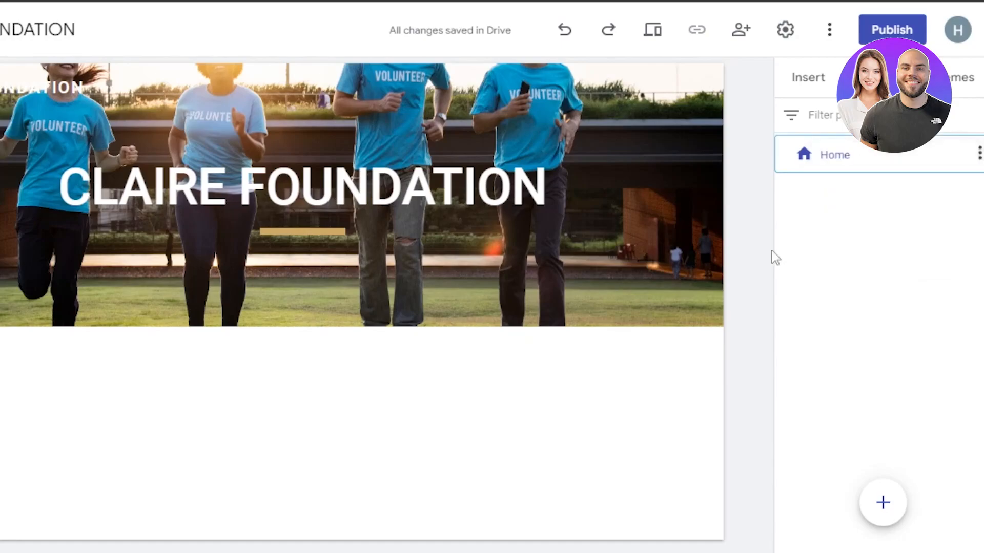
Insert a text box below the banner containing "DONATIONS NEEDED"
{"action": "left_click", "coordinate": [820, 81]}
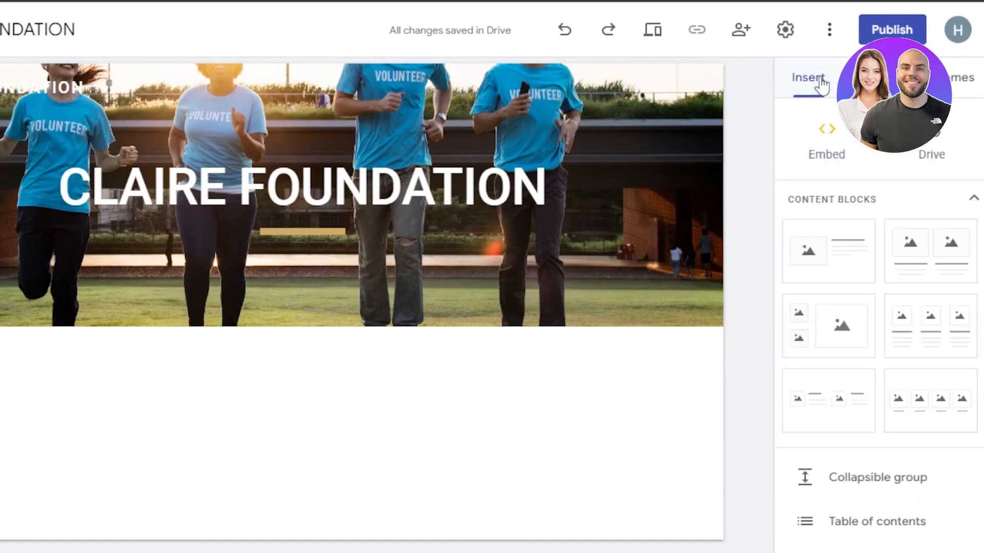
{"action": "scroll", "coordinate": [889, 131], "scroll_direction": "up", "scroll_amount": 1}
{"action": "scroll", "coordinate": [879, 307], "scroll_direction": "down", "scroll_amount": 2}
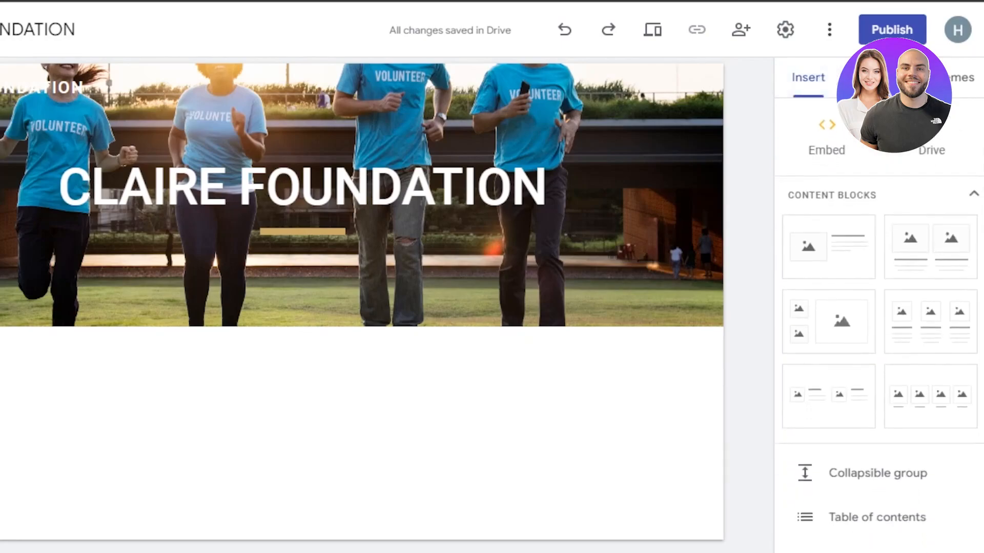
{"action": "scroll", "coordinate": [879, 308], "scroll_direction": "up", "scroll_amount": 2}
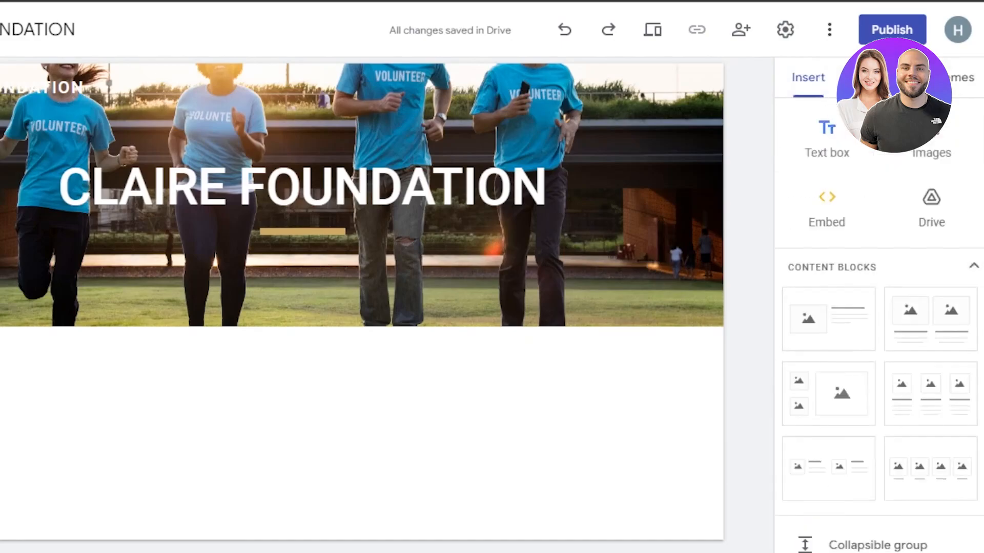
{"action": "left_click", "coordinate": [833, 152]}
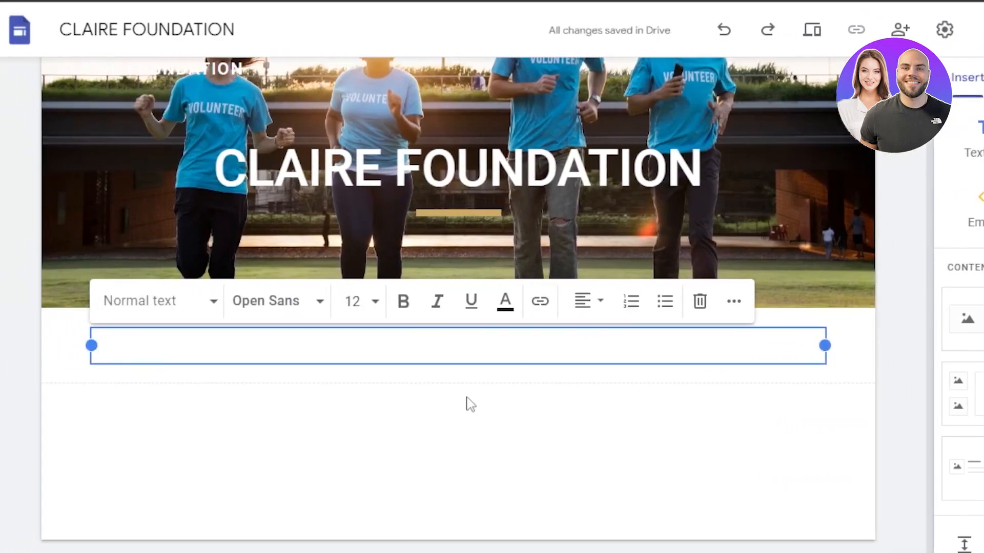
{"action": "type", "text": "DONATIONS NEEDED"}
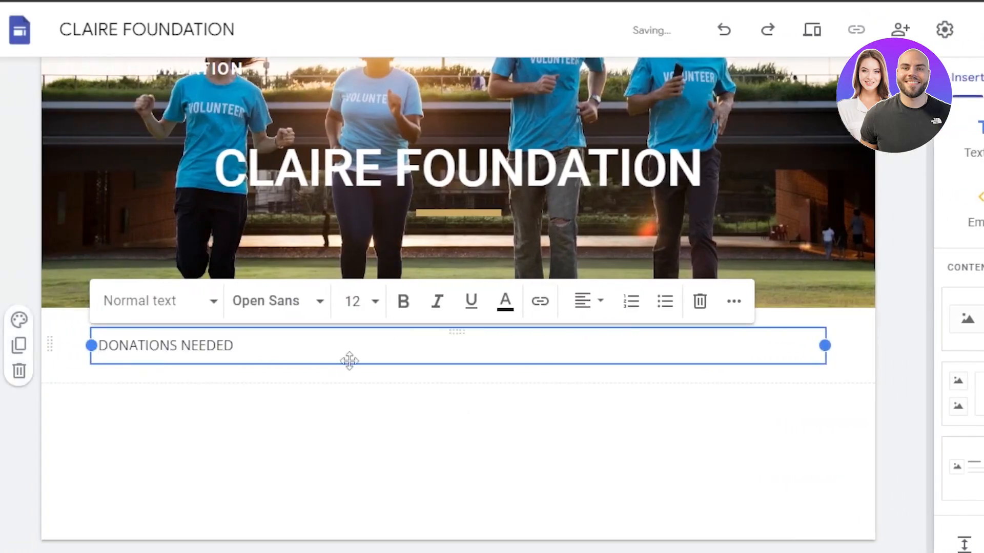
Apply the Heading style to the "DONATIONS NEEDED" text below the banner
{"action": "left_click", "coordinate": [503, 307]}
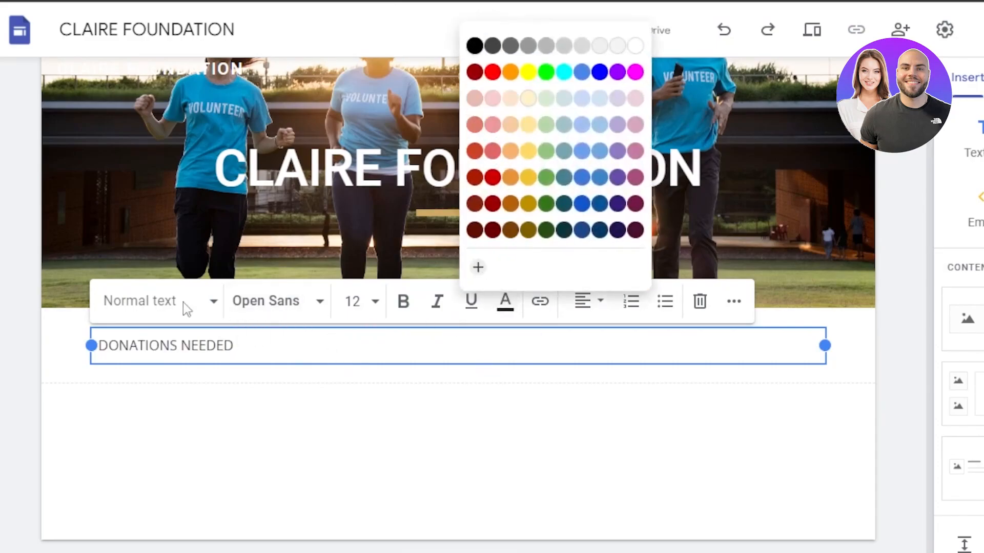
{"action": "left_click", "coordinate": [211, 308]}
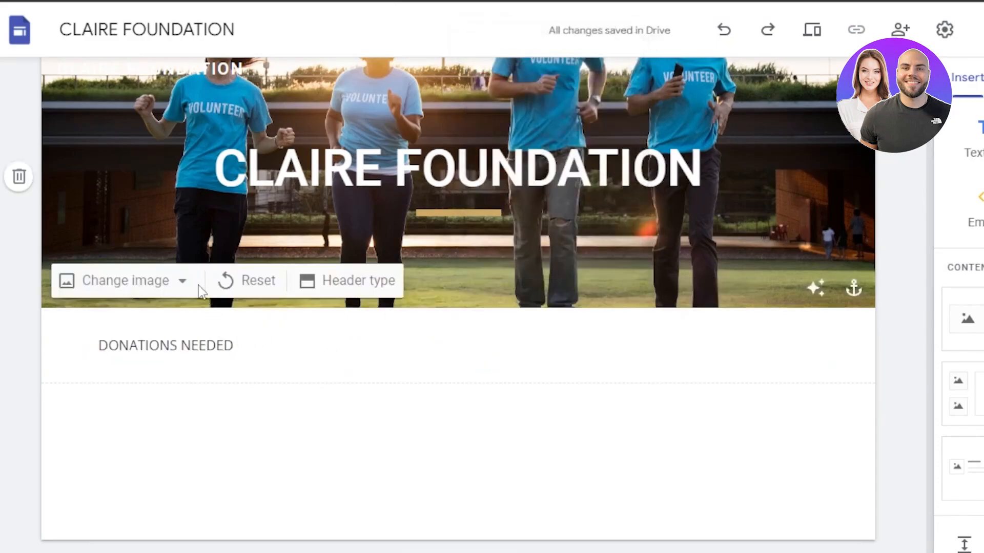
{"action": "left_click", "coordinate": [200, 336]}
{"action": "left_click", "coordinate": [218, 304]}
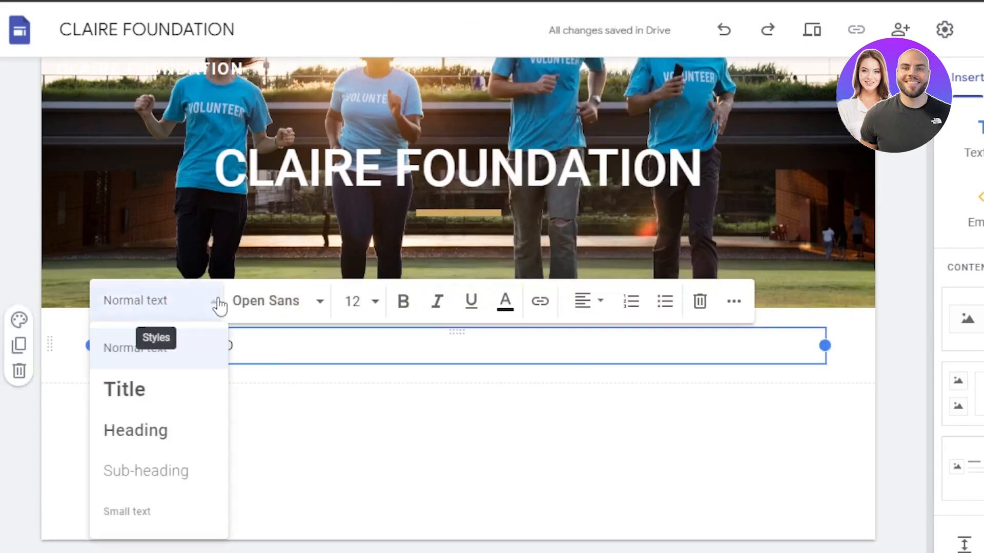
{"action": "left_click", "coordinate": [185, 433]}
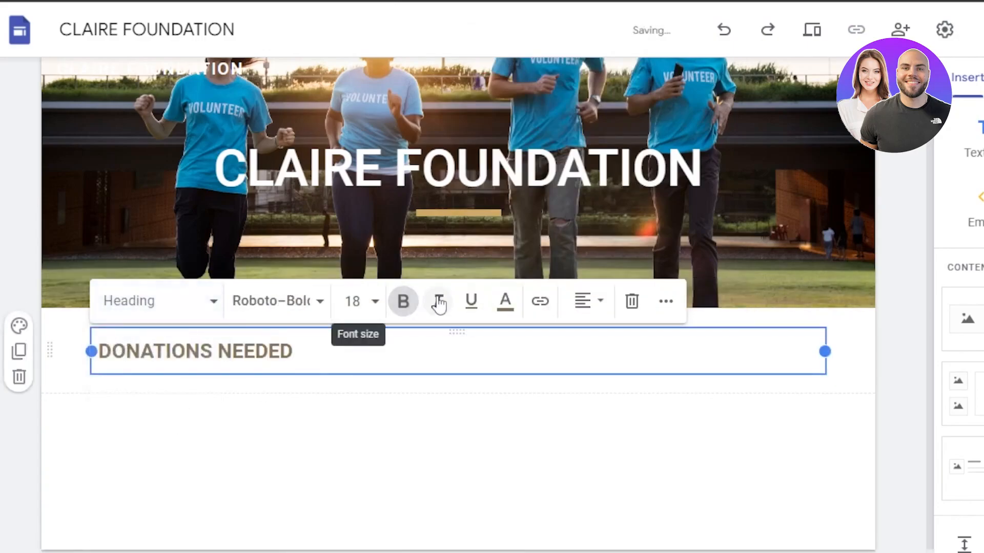
Color the "DONATIONS NEEDED" heading medium blue and center it in its text box
{"action": "left_click", "coordinate": [504, 303]}
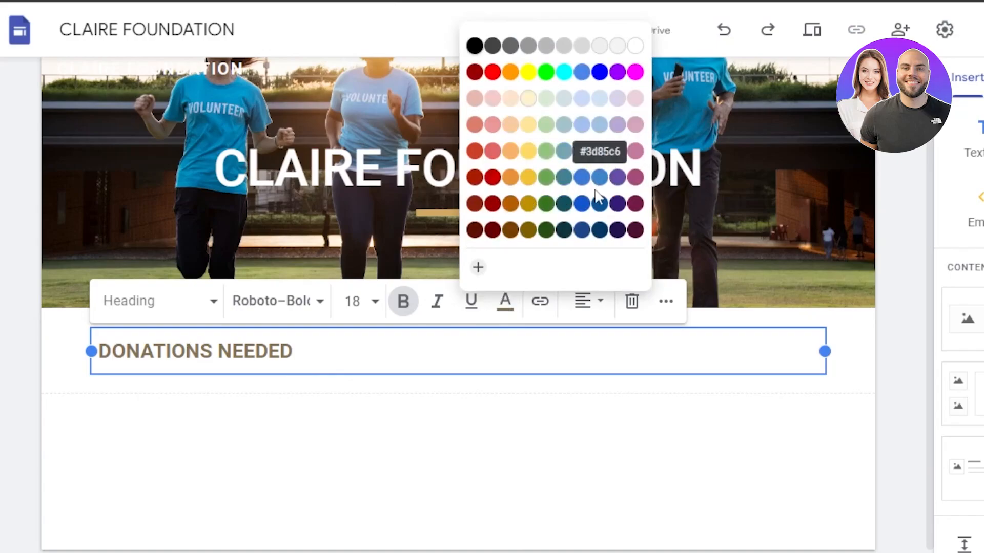
{"action": "left_click", "coordinate": [582, 177]}
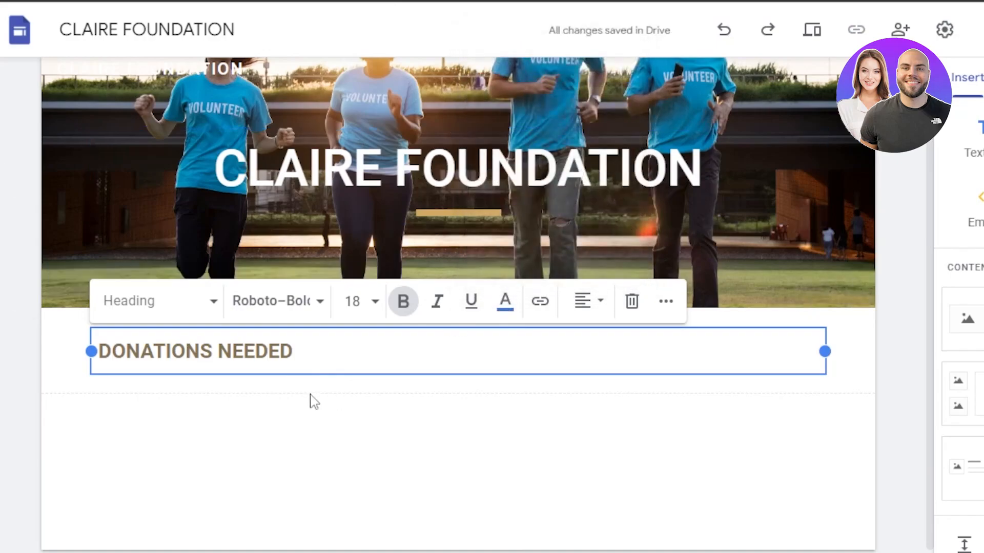
{"action": "triple_click", "coordinate": [301, 358]}
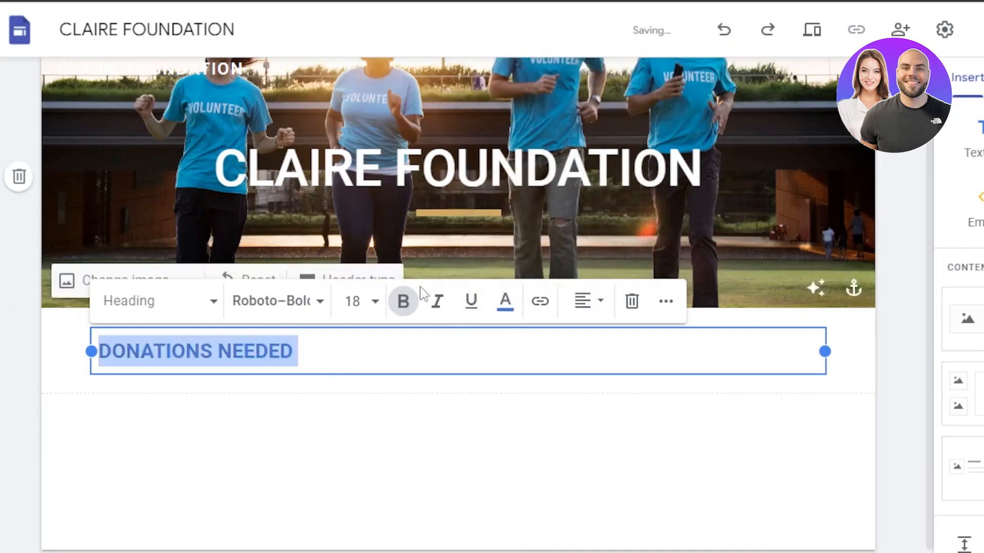
{"action": "left_click", "coordinate": [589, 311]}
{"action": "left_click", "coordinate": [590, 392]}
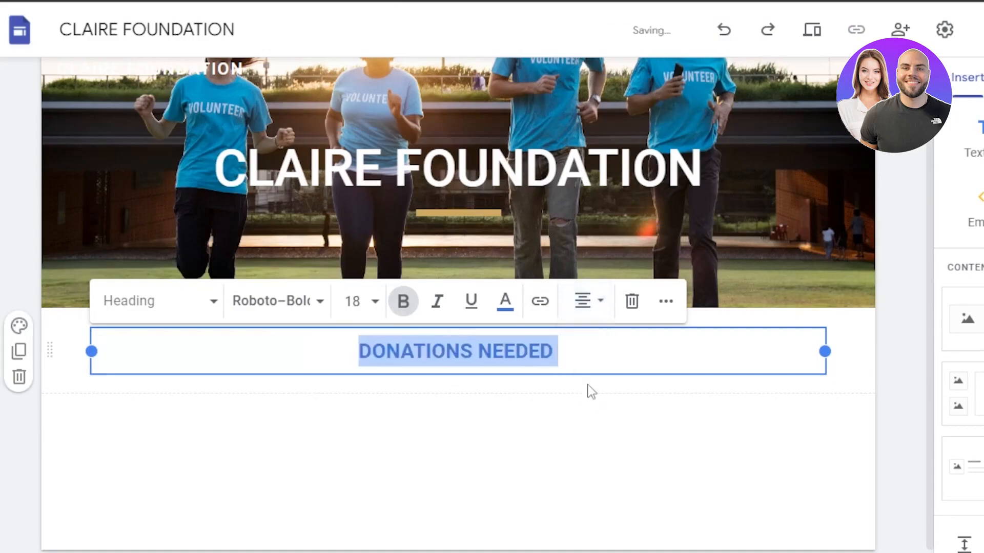
{"action": "left_click", "coordinate": [772, 431]}
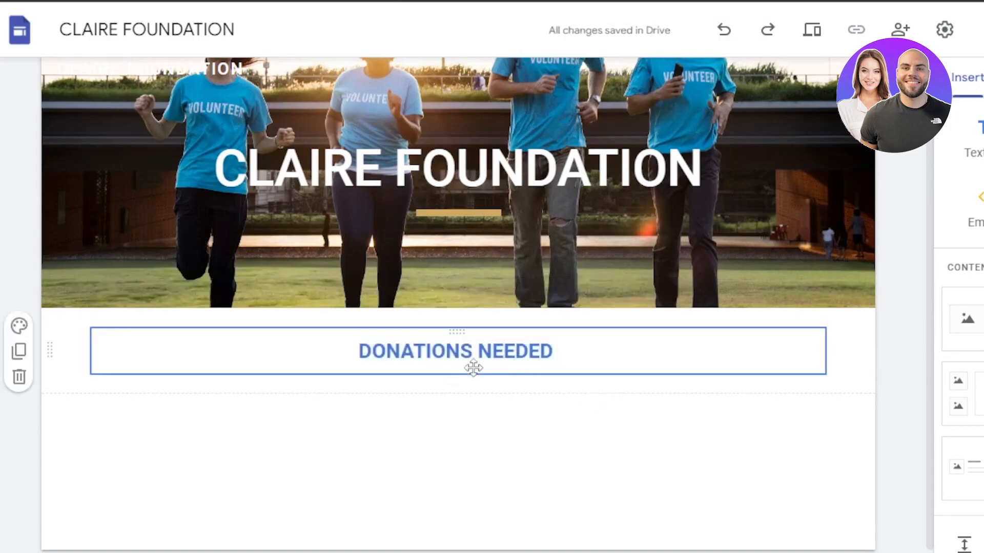
Add a content block with one image beside text below the heading and title it "WHY YOU SHOULD HELP US"
{"action": "scroll", "coordinate": [959, 287], "scroll_direction": "down", "scroll_amount": 2}
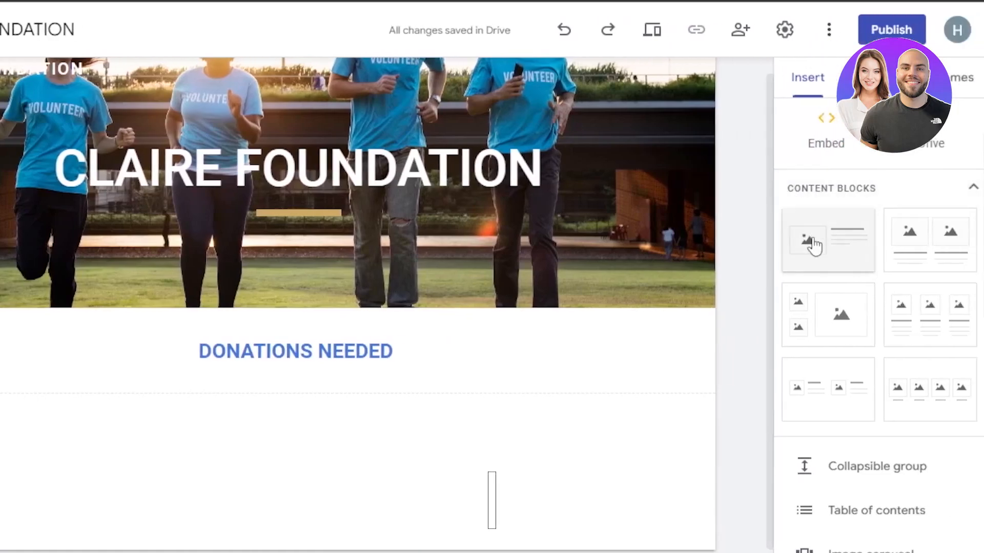
{"action": "left_click", "coordinate": [912, 241]}
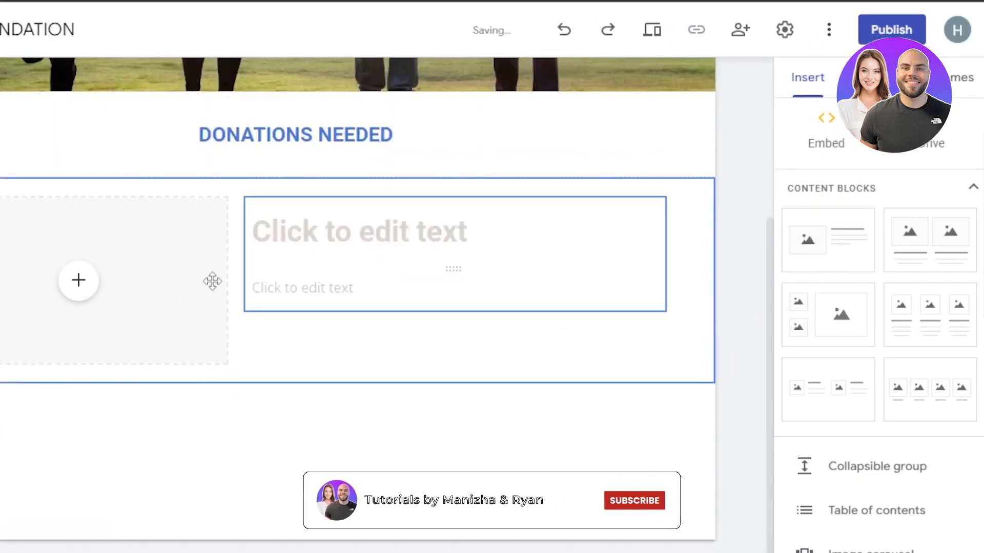
{"action": "left_click", "coordinate": [375, 237]}
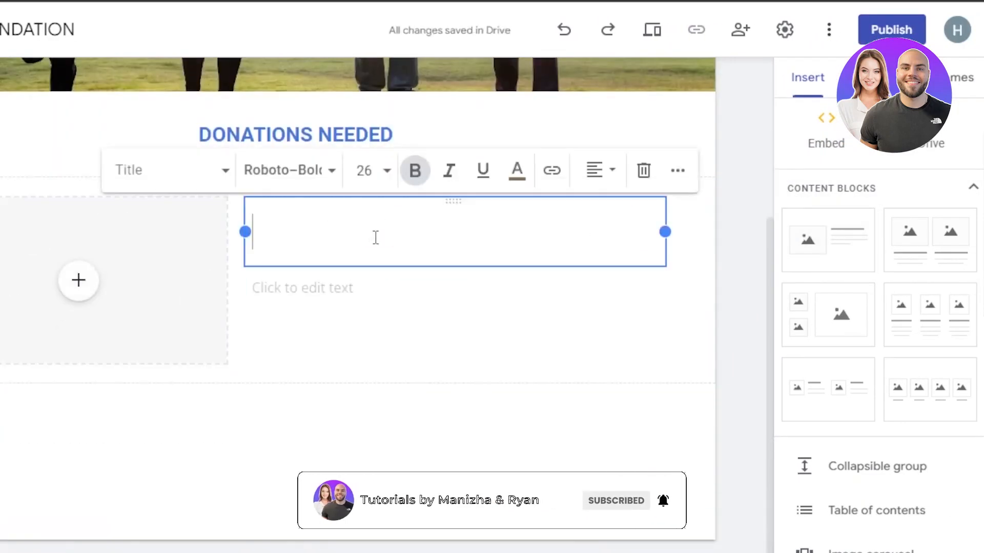
{"action": "type", "text": "WHY "}
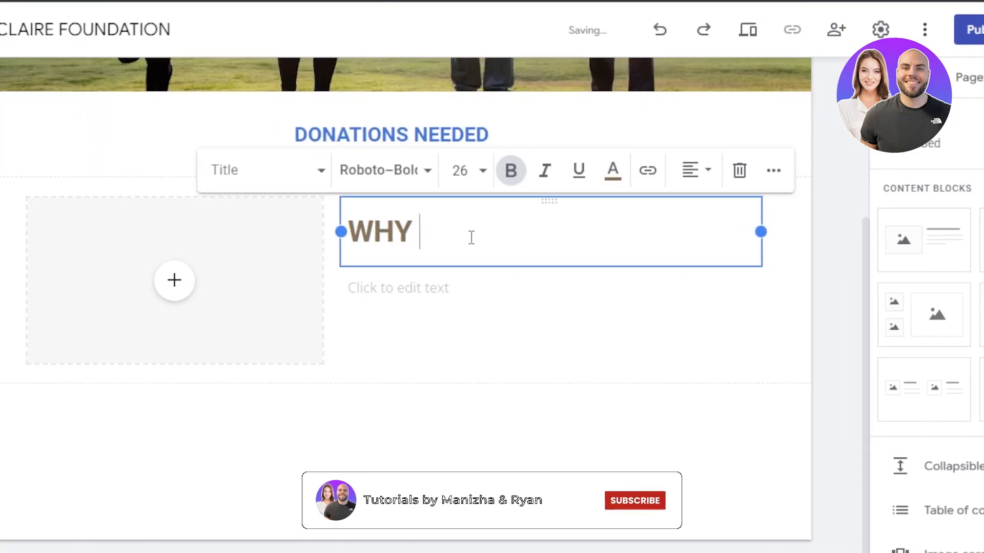
{"action": "type", "text": "YOU SHOUL"}
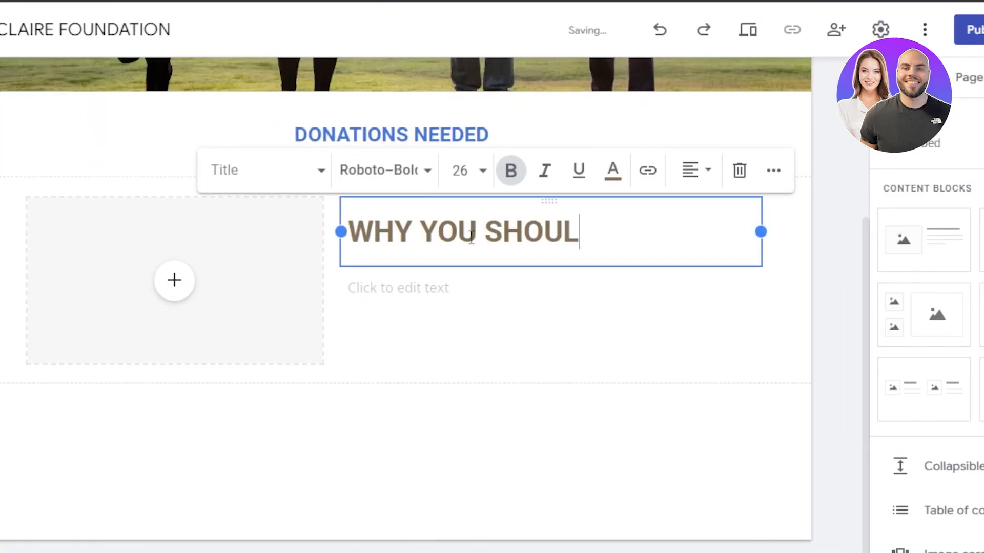
{"action": "type", "text": "D HELP US"}
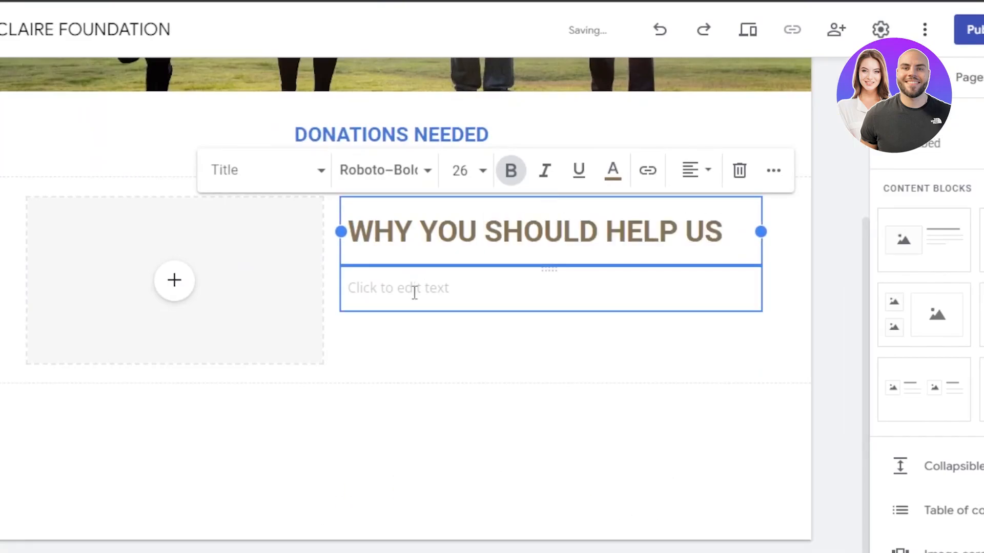
Fill the body text under "WHY YOU SHOULD HELP US" with about four and a half lines of placeholder dots
{"action": "left_click", "coordinate": [405, 292]}
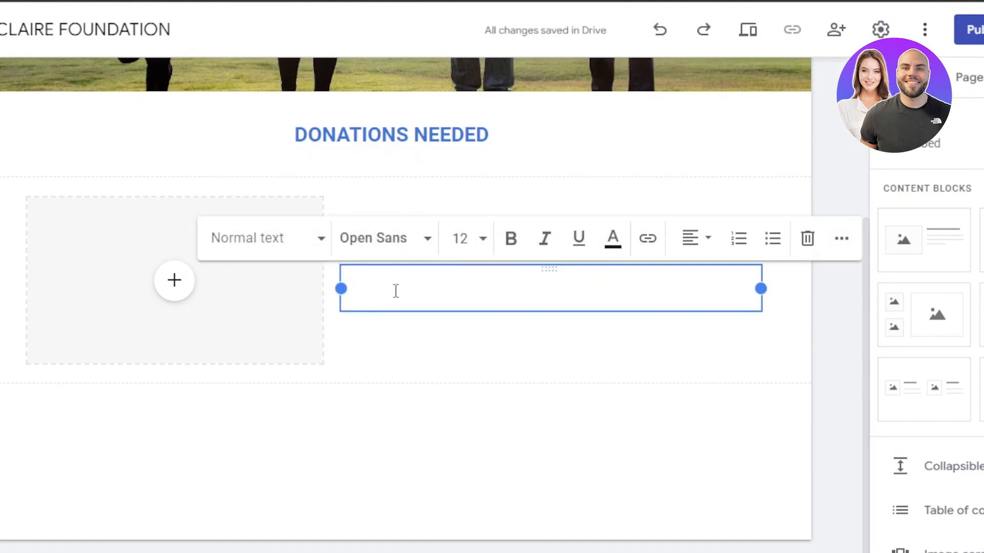
{"action": "type", "text": "."}
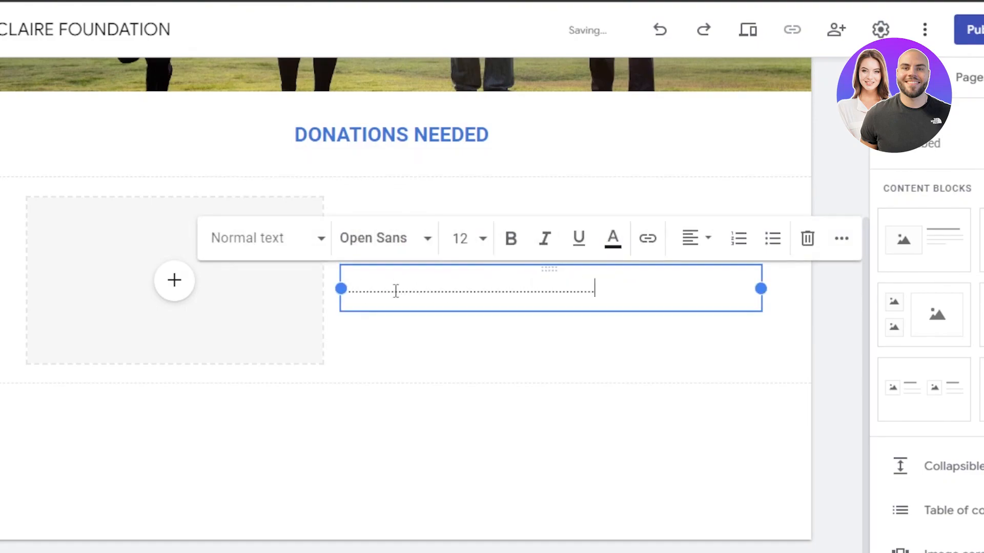
{"action": "type", "text": "................................."}
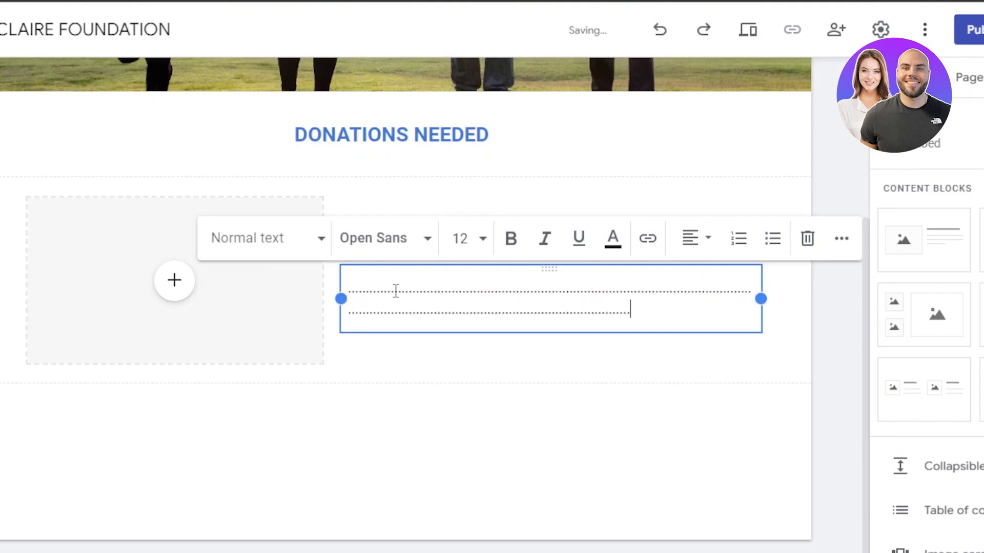
{"action": "type", "text": ".............................................................................."}
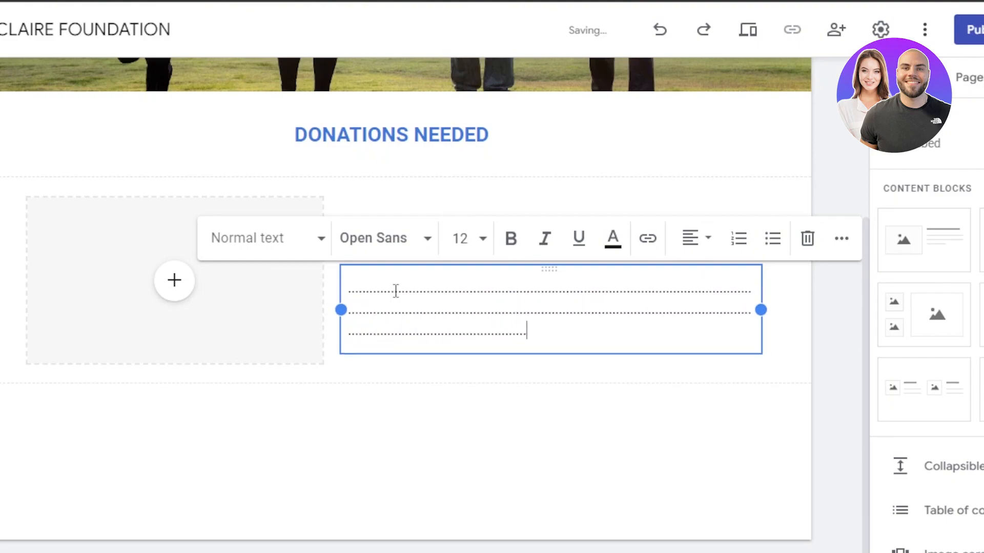
{"action": "type", "text": "......................................................"}
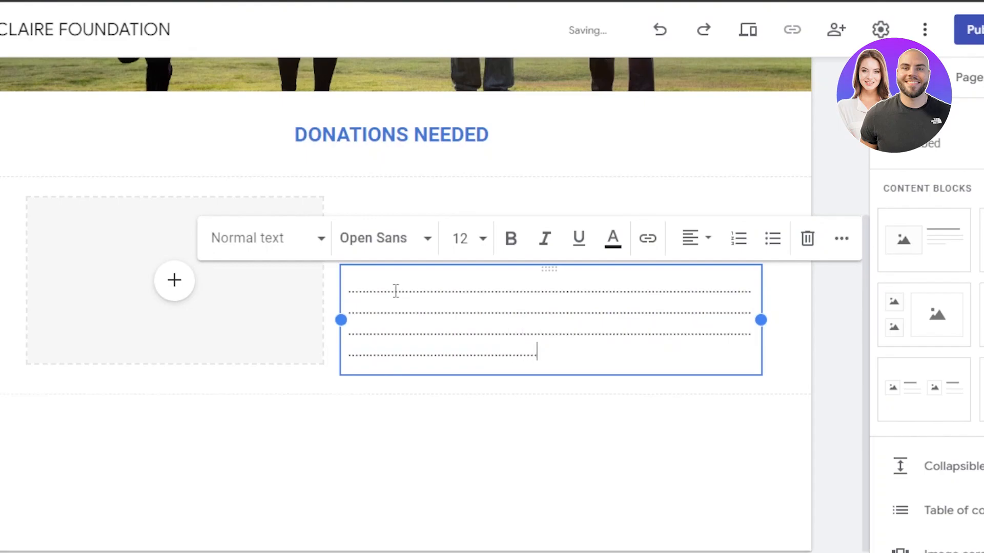
{"action": "type", "text": "......................."}
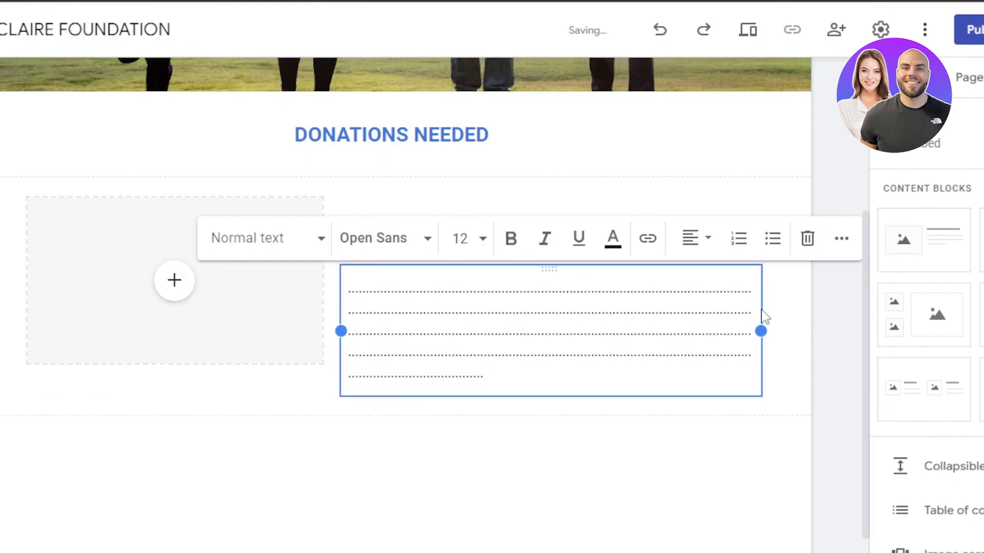
{"action": "left_click", "coordinate": [806, 316]}
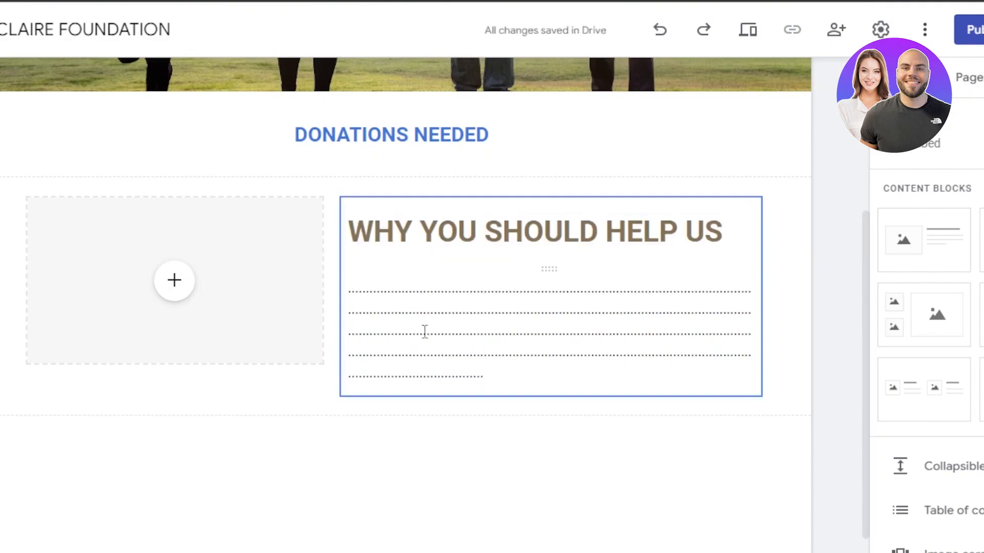
Color the "WHY YOU SHOULD HELP US" title the same medium blue as the "DONATIONS NEEDED" heading
{"action": "left_click_drag", "start_coordinate": [349, 231], "coordinate": [751, 201]}
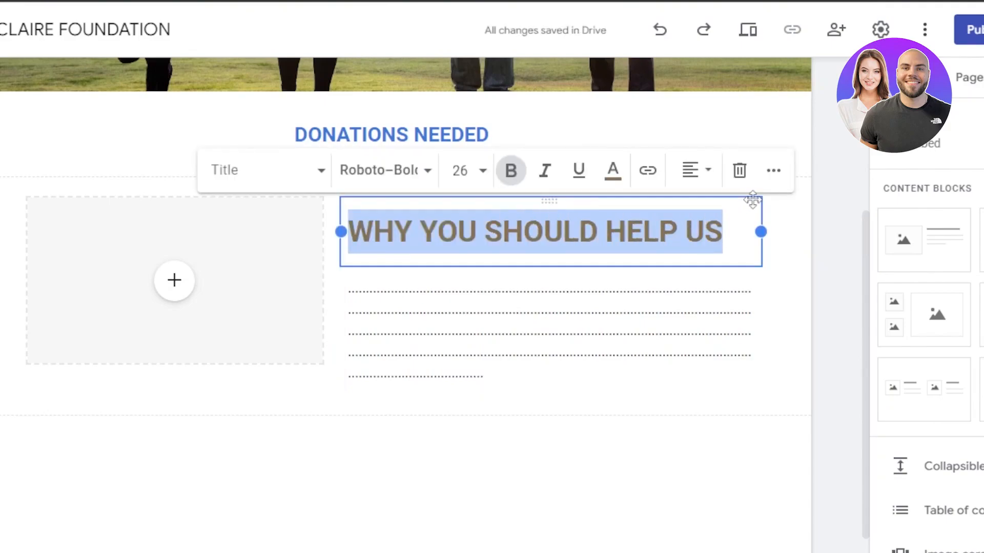
{"action": "left_click", "coordinate": [614, 177]}
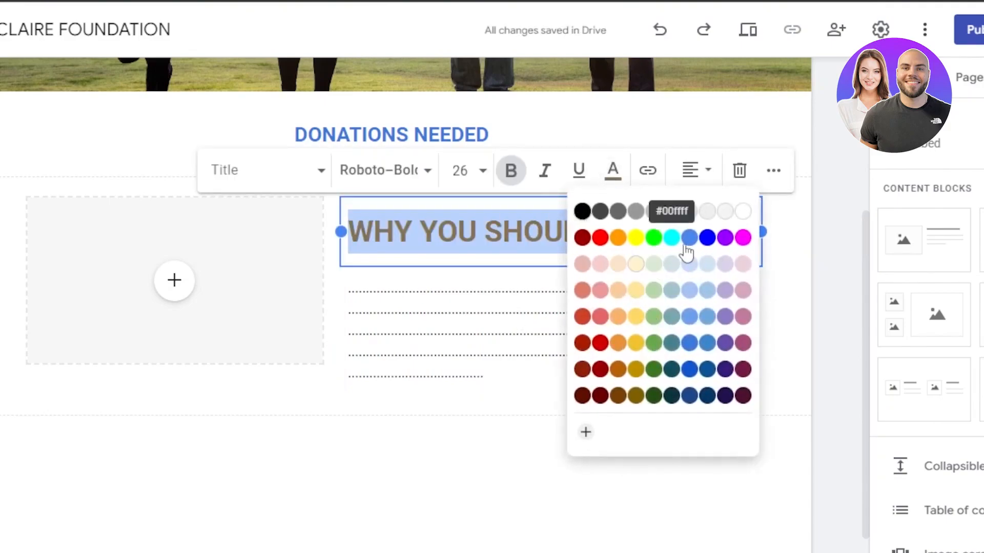
{"action": "left_click", "coordinate": [692, 348]}
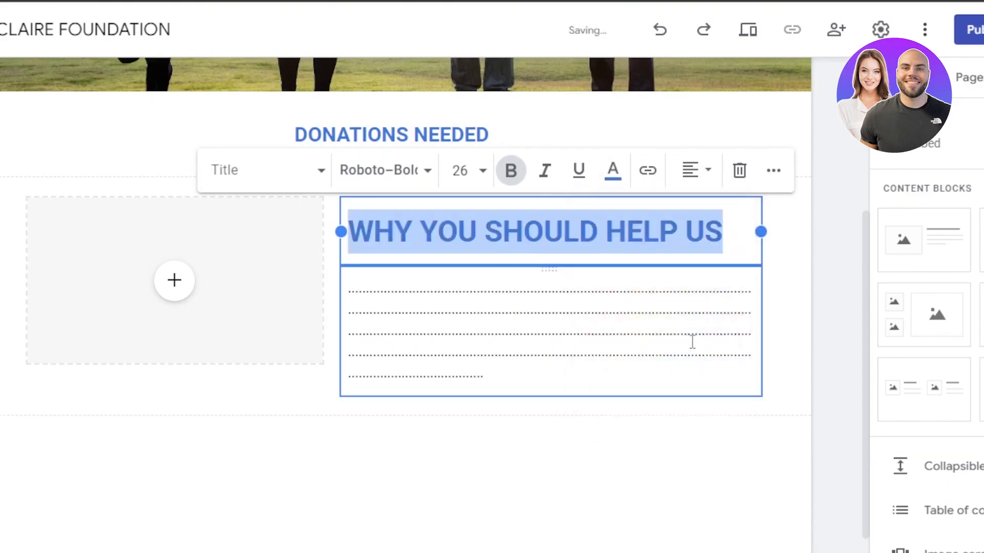
{"action": "left_click", "coordinate": [804, 321]}
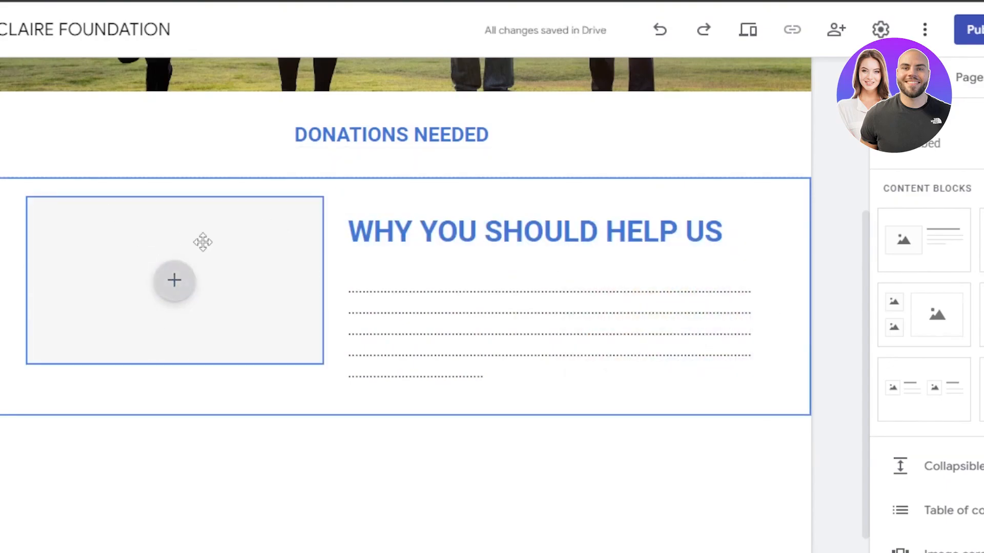
Fill the block's image placeholder with the photo of three women holding donation bags, and insert a divider below the block
{"action": "left_click", "coordinate": [176, 280]}
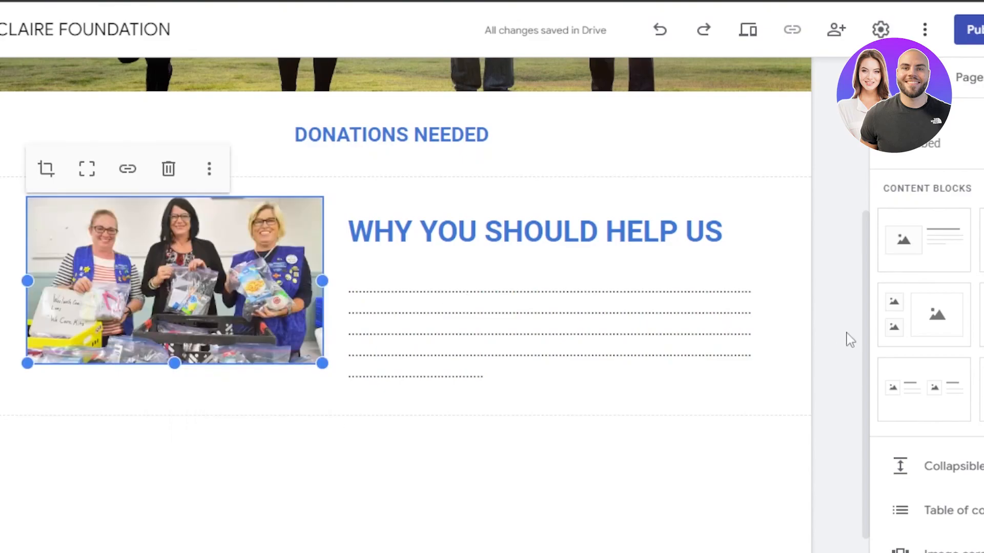
{"action": "left_click_drag", "start_coordinate": [866, 334], "coordinate": [896, 225]}
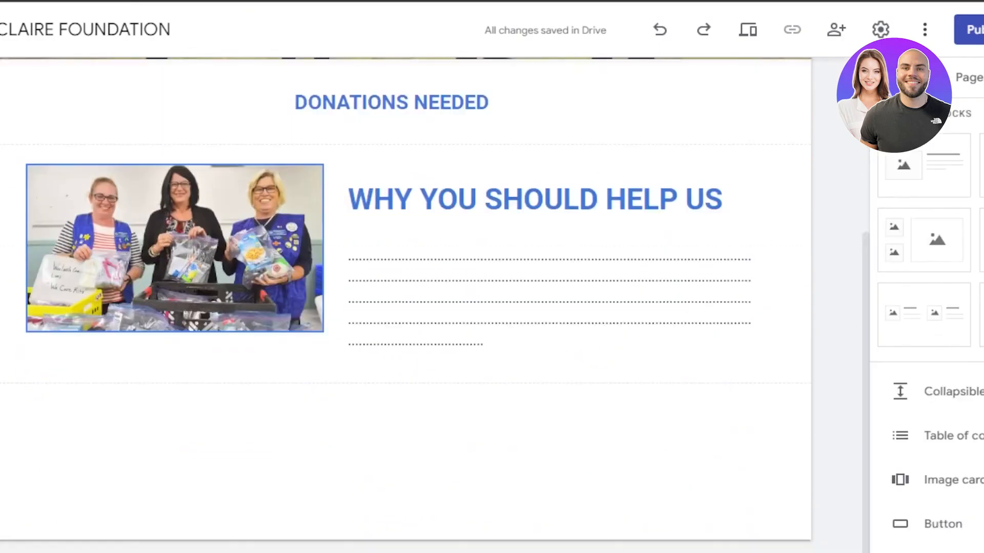
{"action": "scroll", "coordinate": [968, 325], "scroll_direction": "down", "scroll_amount": 5}
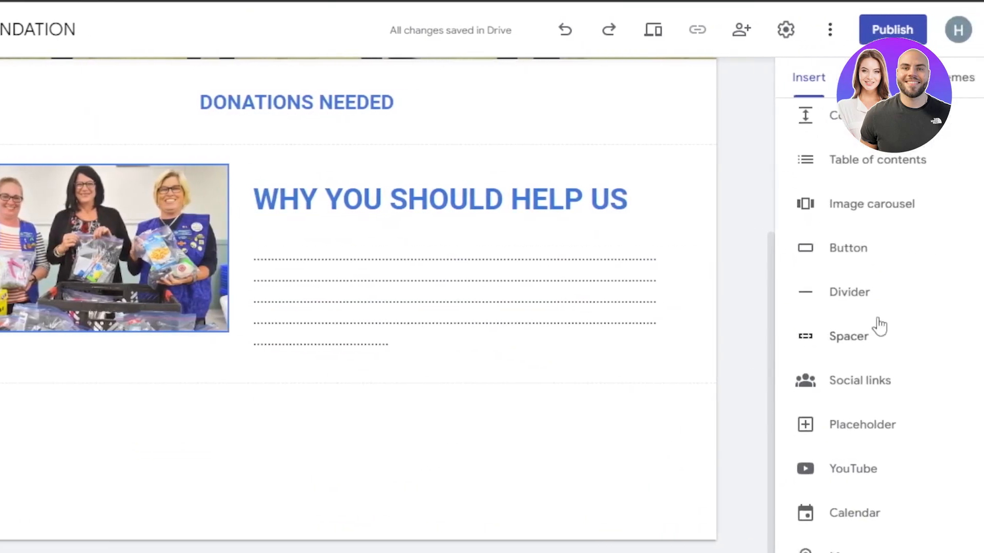
{"action": "left_click", "coordinate": [822, 303]}
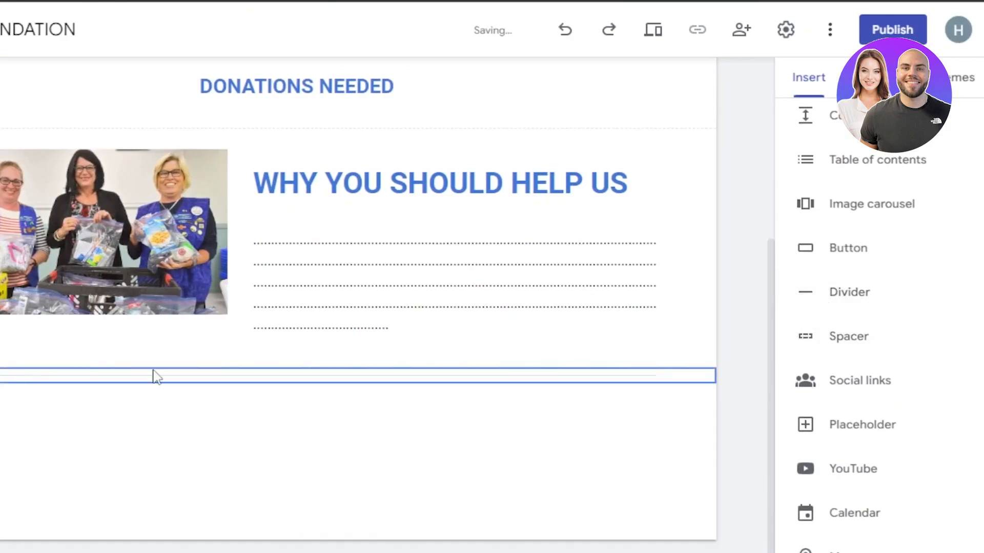
Insert a content block with three captioned image columns below the divider
{"action": "scroll", "coordinate": [834, 410], "scroll_direction": "down", "scroll_amount": 3}
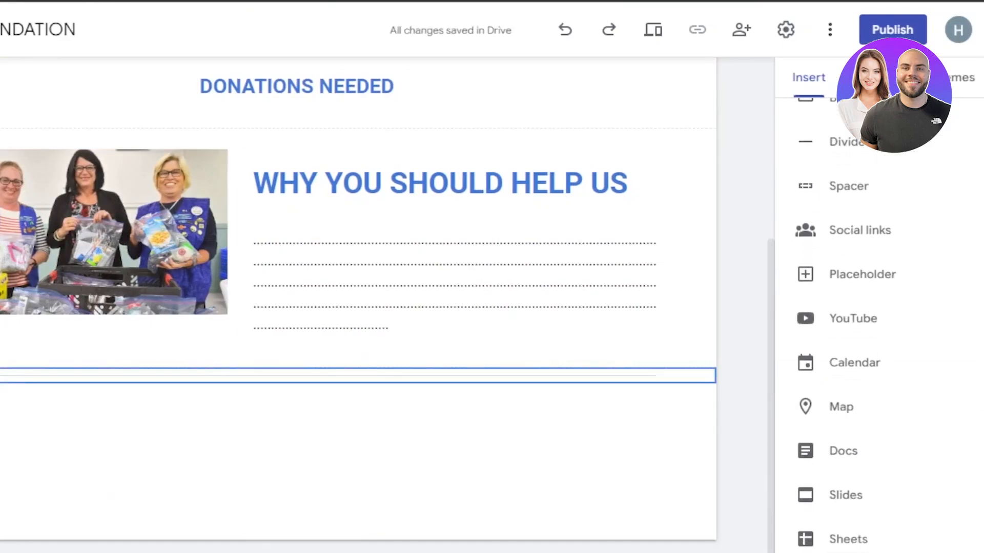
{"action": "scroll", "coordinate": [834, 410], "scroll_direction": "up", "scroll_amount": 8}
{"action": "scroll", "coordinate": [879, 328], "scroll_direction": "up", "scroll_amount": 1}
{"action": "scroll", "coordinate": [916, 222], "scroll_direction": "up", "scroll_amount": 3}
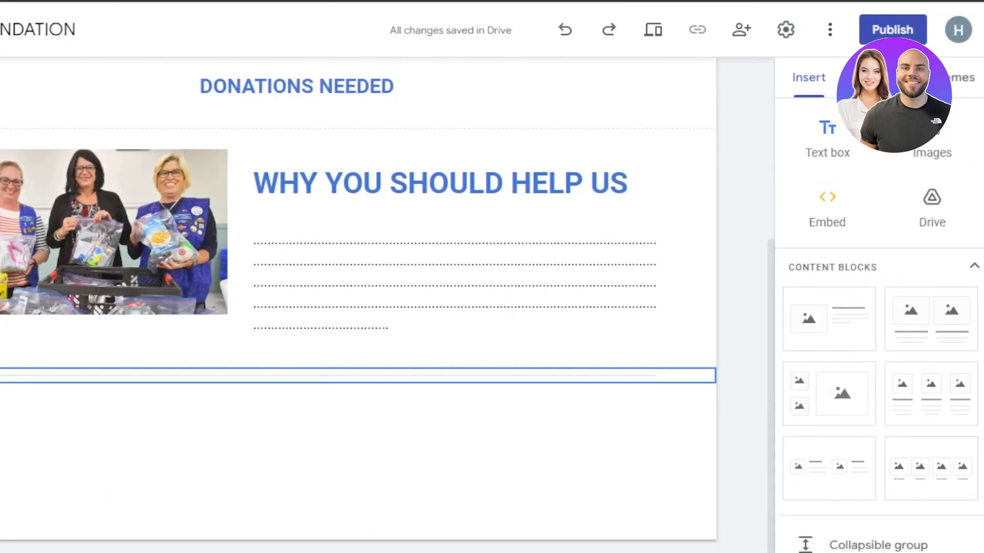
{"action": "scroll", "coordinate": [916, 221], "scroll_direction": "down", "scroll_amount": 4}
{"action": "left_click", "coordinate": [916, 220]}
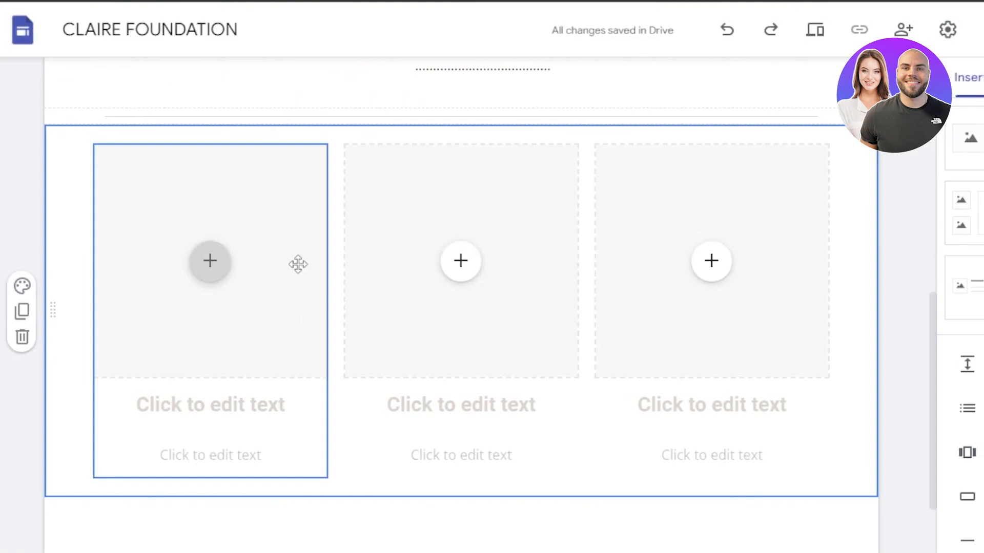
View the content sources offered for the image placeholder in the first of the three columns
{"action": "left_click", "coordinate": [210, 262]}
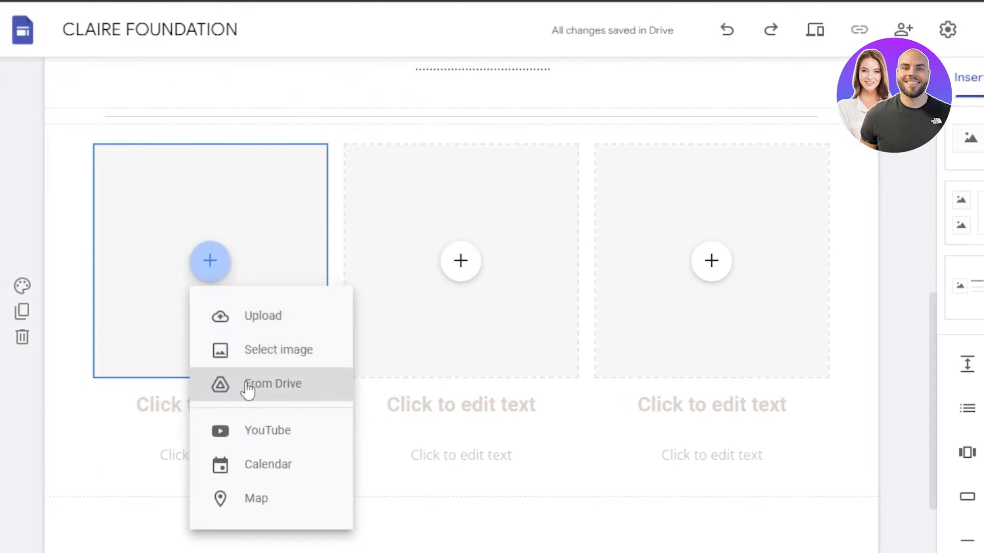
{"action": "left_click", "coordinate": [365, 113]}
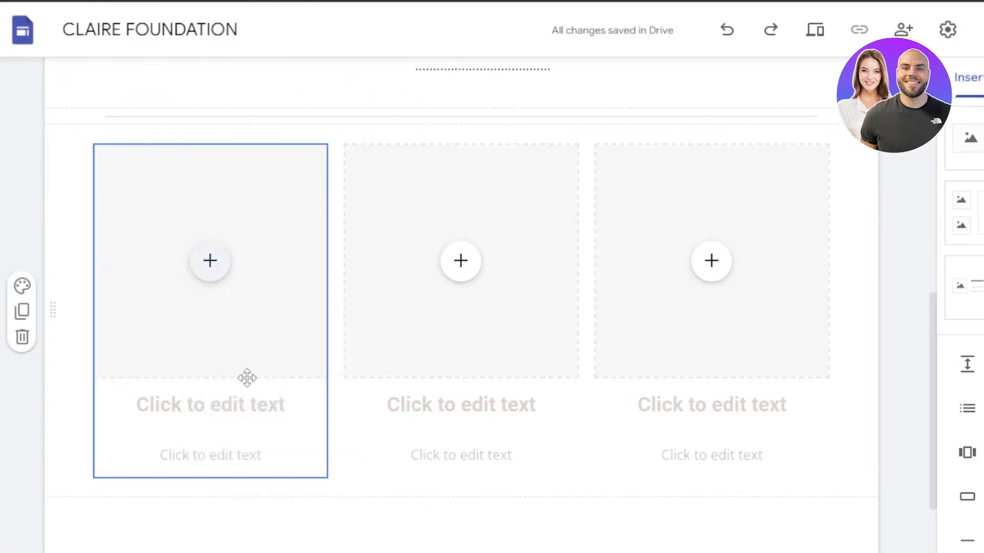
Title the three image columns "TEAM", "GOALS" and "REVIEWS"
{"action": "left_click", "coordinate": [206, 410]}
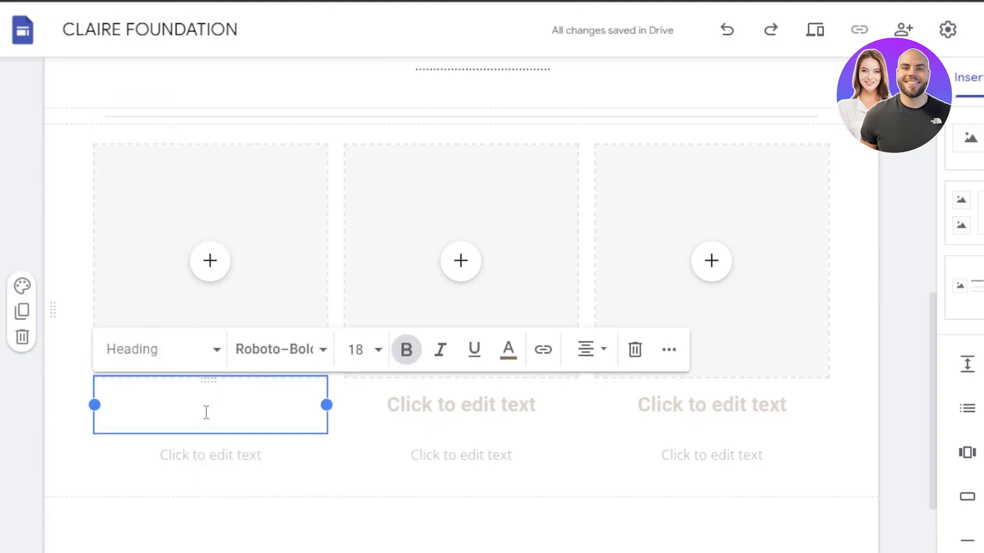
{"action": "type", "text": "TEAM"}
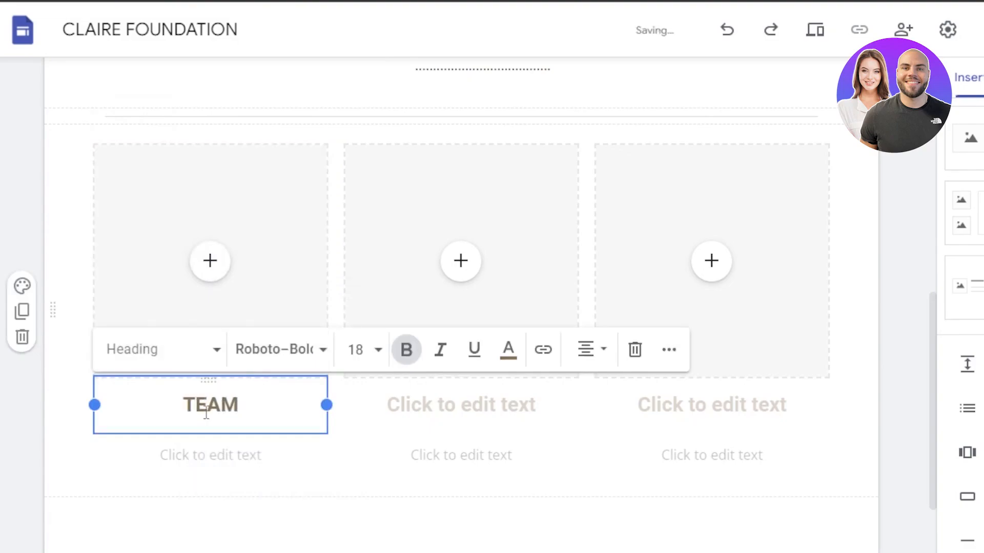
{"action": "left_click", "coordinate": [429, 402]}
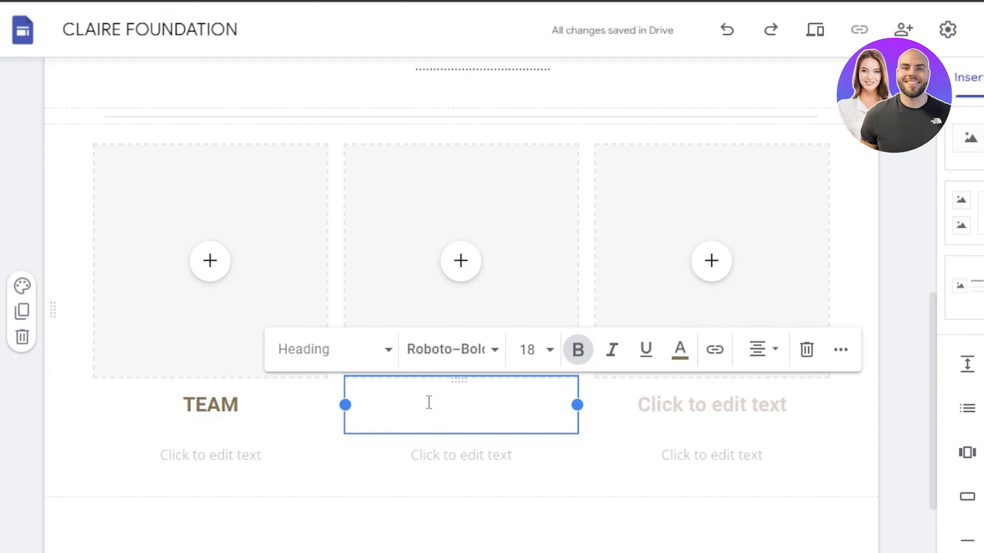
{"action": "type", "text": "GOALS"}
{"action": "left_click", "coordinate": [695, 406]}
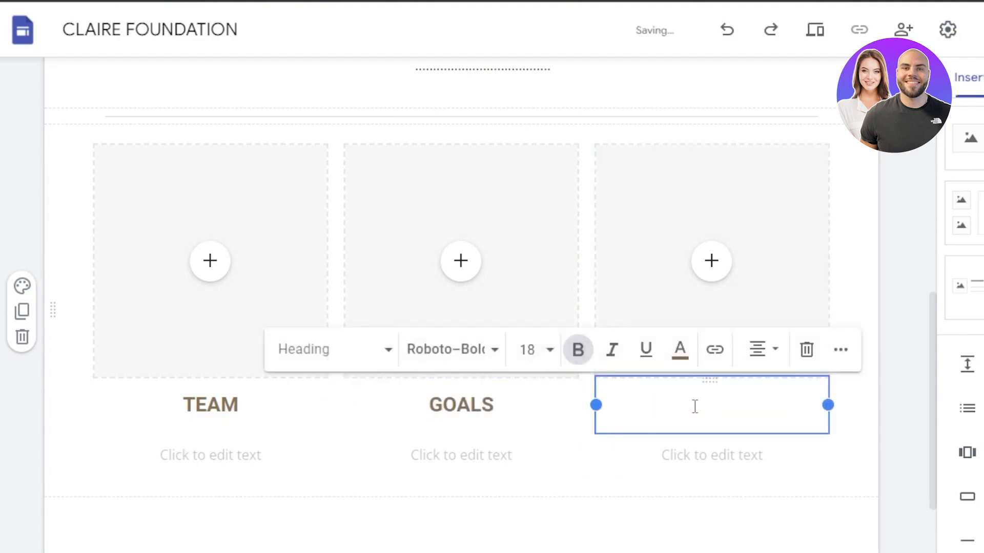
{"action": "type", "text": "REVIEWS"}
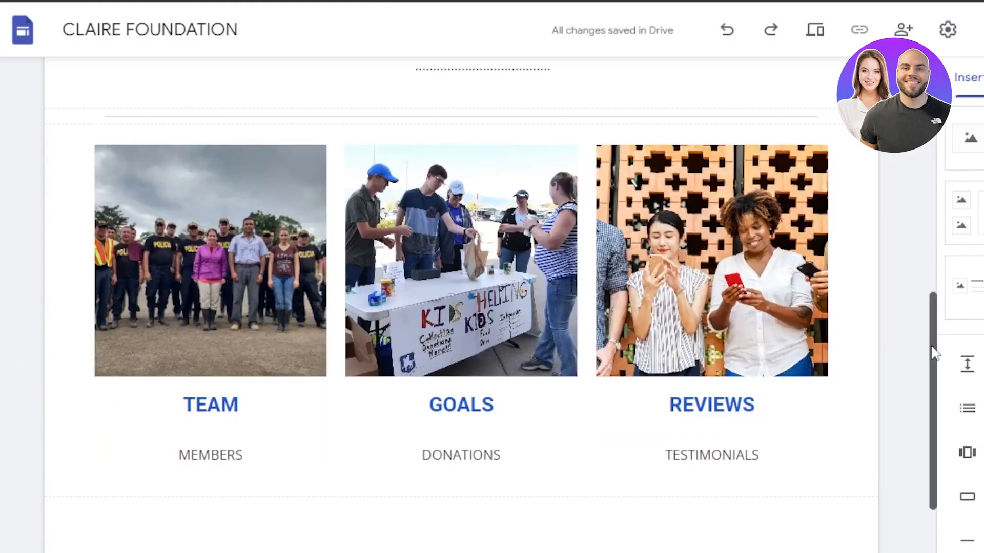
Review the page from the banner to the three captioned image columns, and examine the elements available for insertion
{"action": "scroll", "coordinate": [939, 257], "scroll_direction": "up", "scroll_amount": 5}
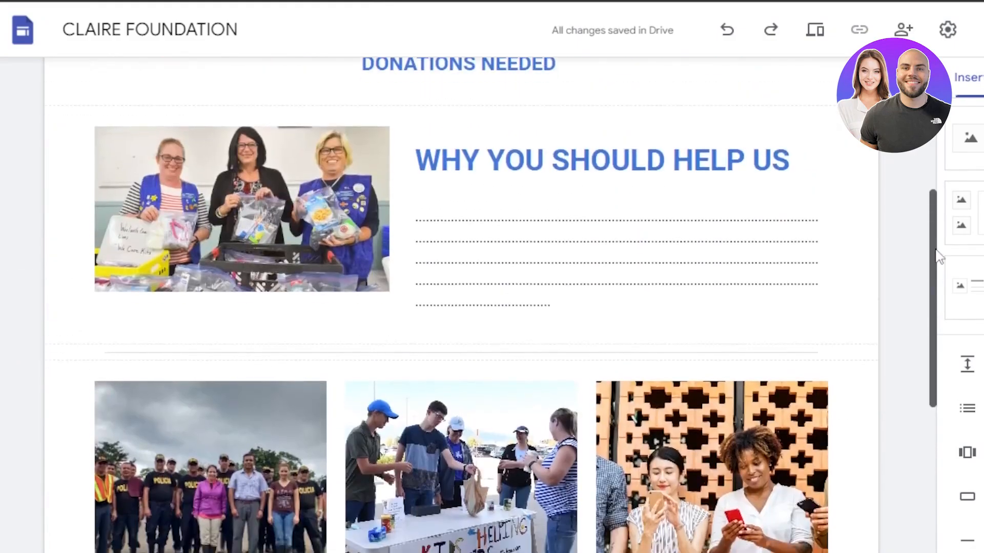
{"action": "scroll", "coordinate": [931, 352], "scroll_direction": "down", "scroll_amount": 6}
{"action": "left_click", "coordinate": [228, 252]}
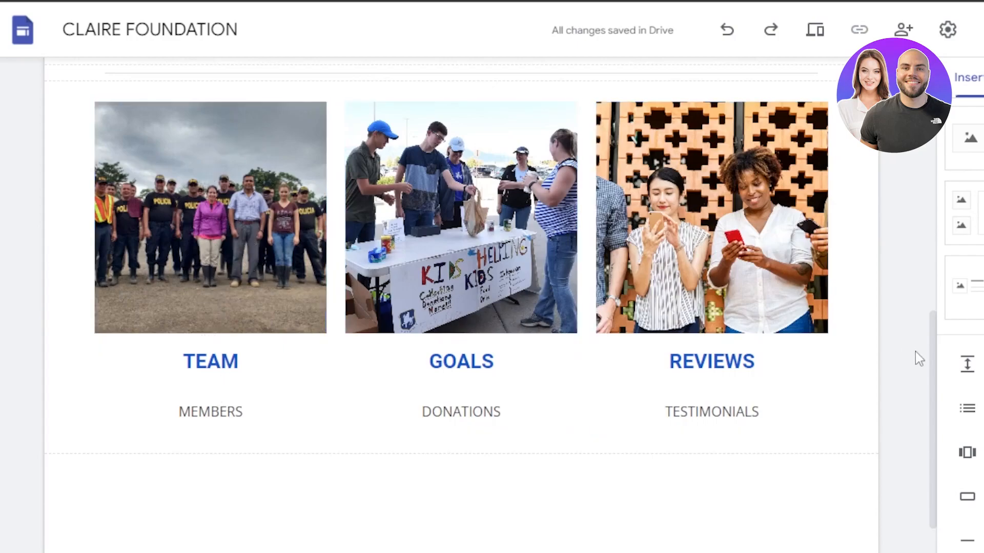
{"action": "left_click_drag", "start_coordinate": [934, 359], "coordinate": [953, 81]}
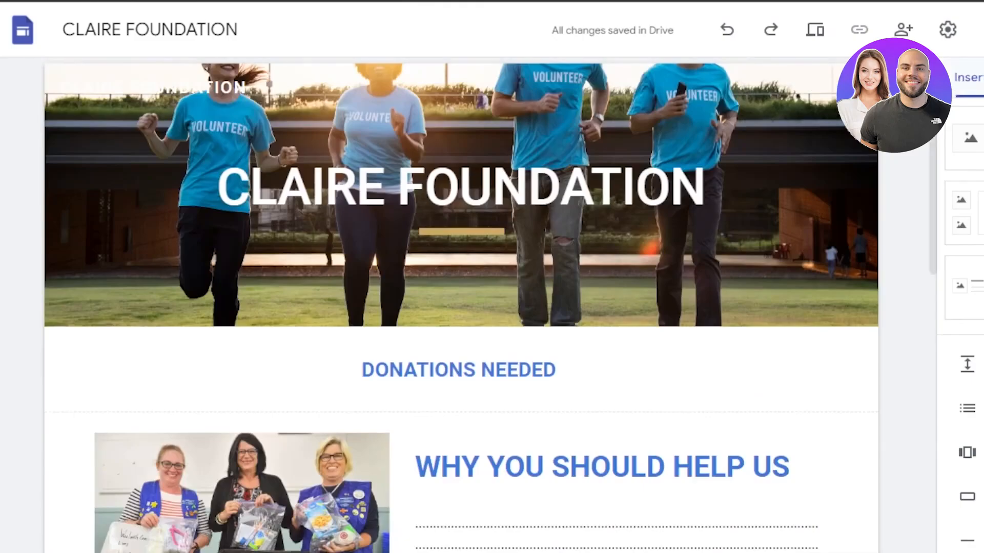
{"action": "left_click_drag", "start_coordinate": [933, 148], "coordinate": [923, 373]}
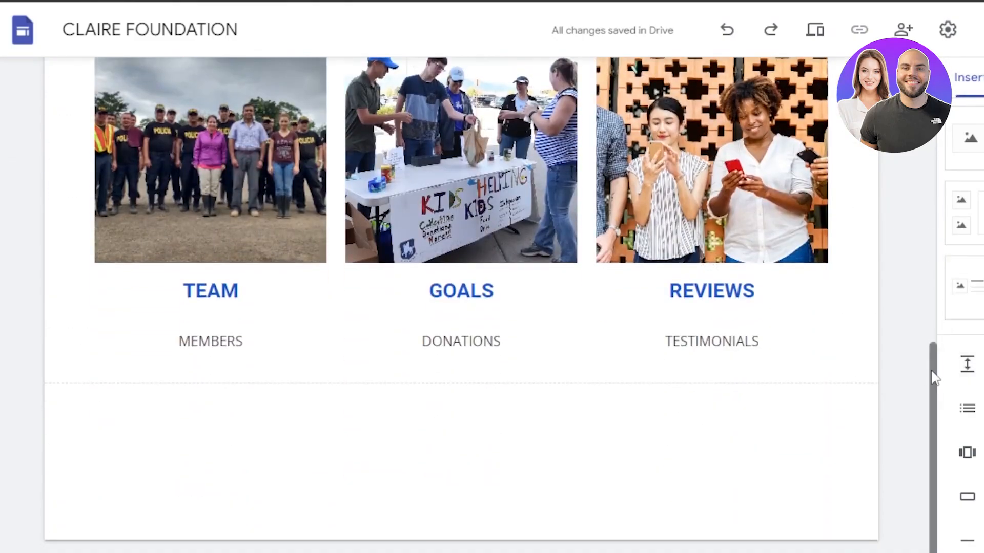
{"action": "left_click_drag", "start_coordinate": [933, 378], "coordinate": [943, 329]}
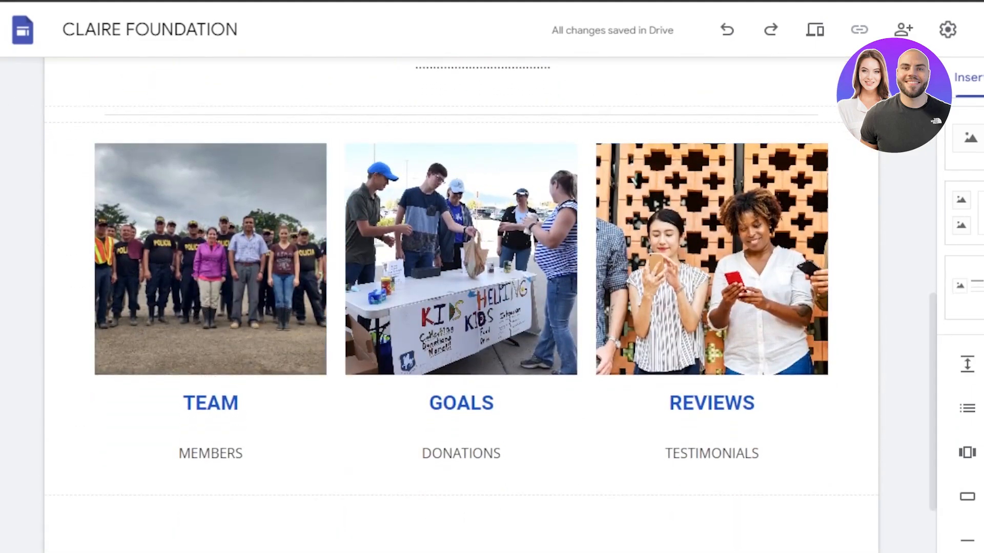
{"action": "scroll", "coordinate": [966, 358], "scroll_direction": "down", "scroll_amount": 5}
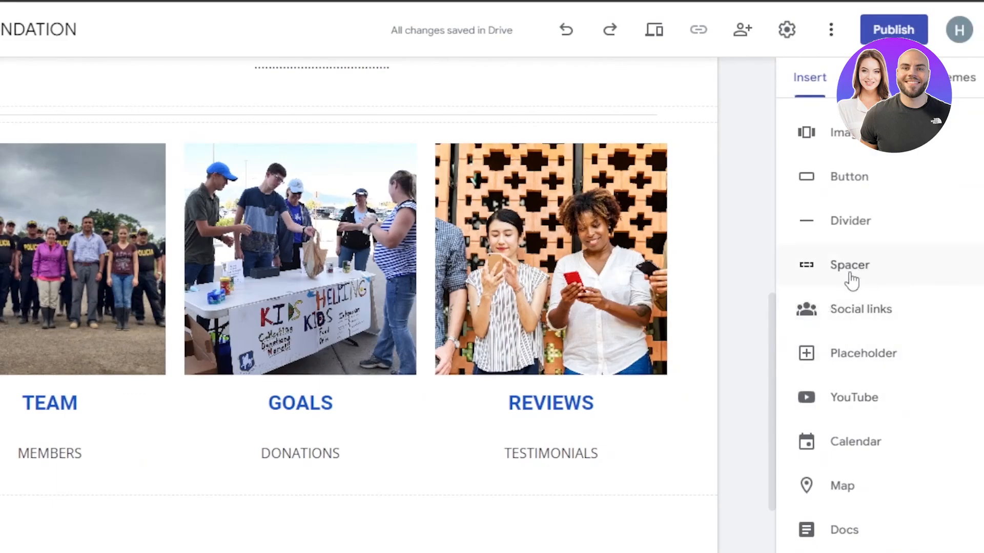
{"action": "scroll", "coordinate": [880, 323], "scroll_direction": "up", "scroll_amount": 8}
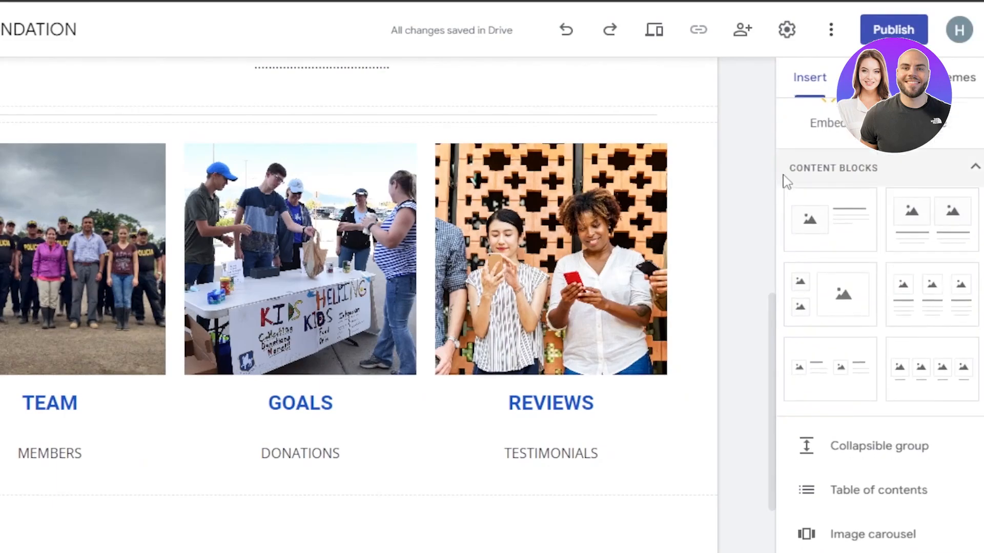
Insert a divider below the TEAM, GOALS and REVIEWS columns
{"action": "scroll", "coordinate": [784, 180], "scroll_direction": "up", "scroll_amount": 2}
{"action": "scroll", "coordinate": [880, 328], "scroll_direction": "down", "scroll_amount": 10}
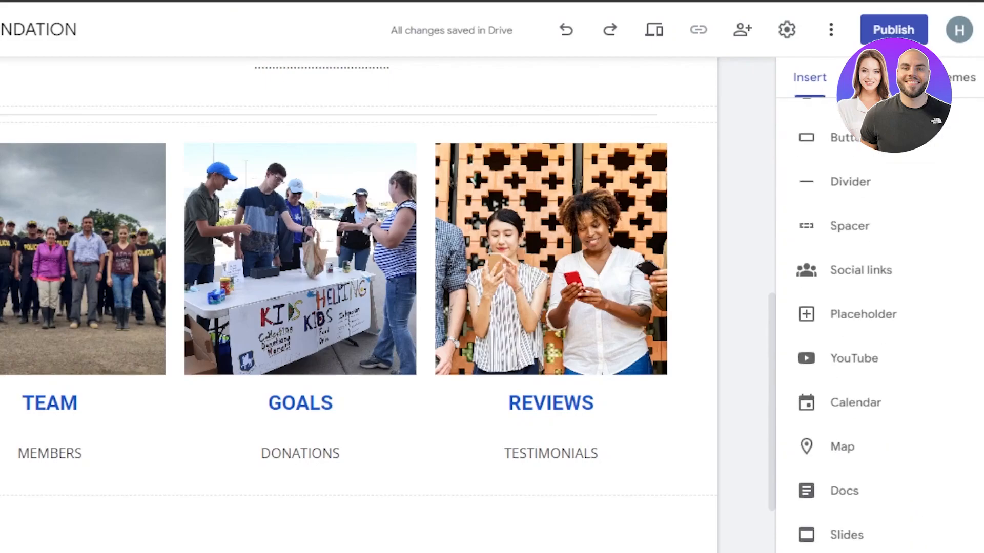
{"action": "left_click", "coordinate": [843, 194]}
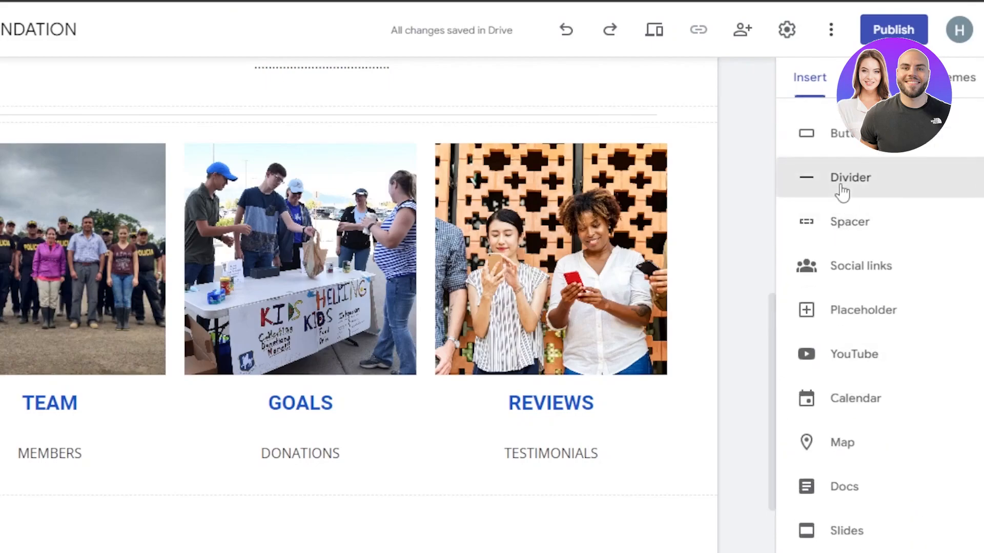
Insert an outlined button labelled "DONATE" below the divider and center it horizontally on the page
{"action": "scroll", "coordinate": [881, 246], "scroll_direction": "up", "scroll_amount": 3}
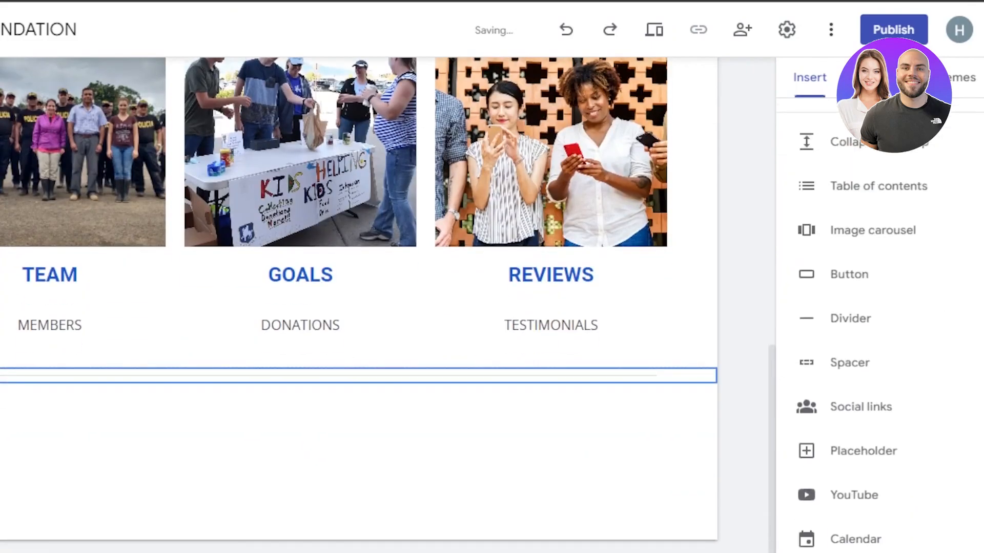
{"action": "left_click", "coordinate": [850, 278]}
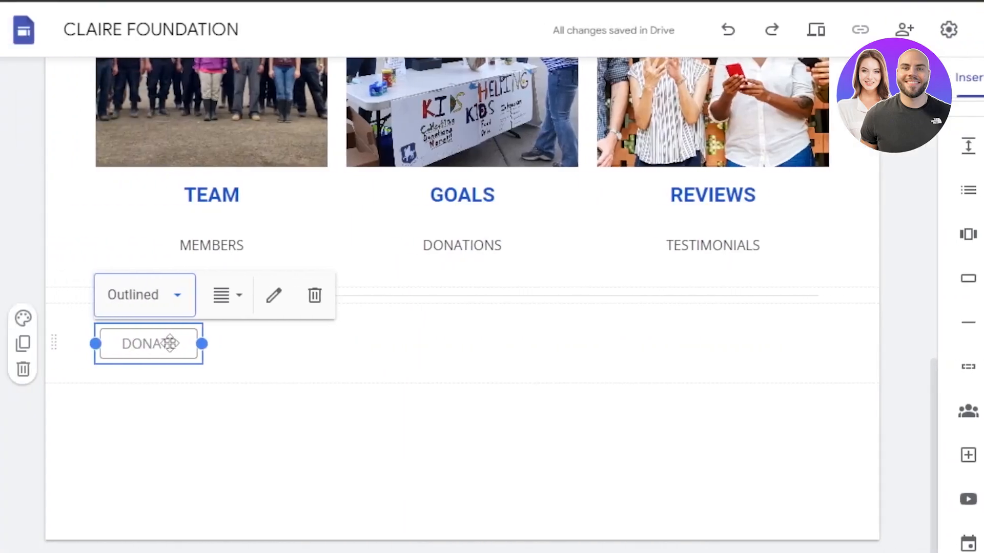
{"action": "left_click_drag", "start_coordinate": [170, 344], "coordinate": [480, 345]}
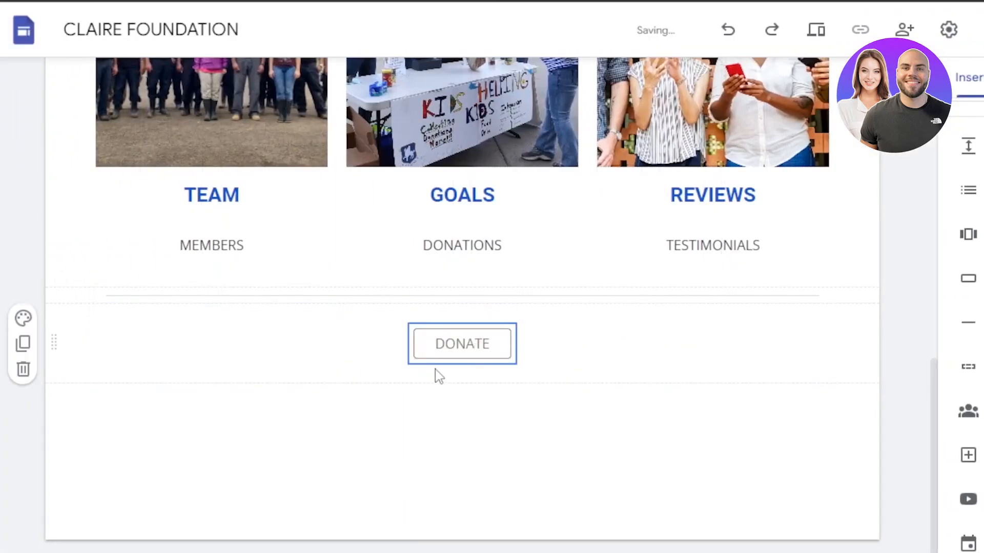
{"action": "mouse_move", "coordinate": [930, 390]}
{"action": "left_mouse_down"}
{"action": "mouse_move", "coordinate": [935, 161]}
{"action": "mouse_move", "coordinate": [930, 407]}
{"action": "left_mouse_up"}
{"action": "scroll", "coordinate": [968, 307], "scroll_direction": "down", "scroll_amount": 5}
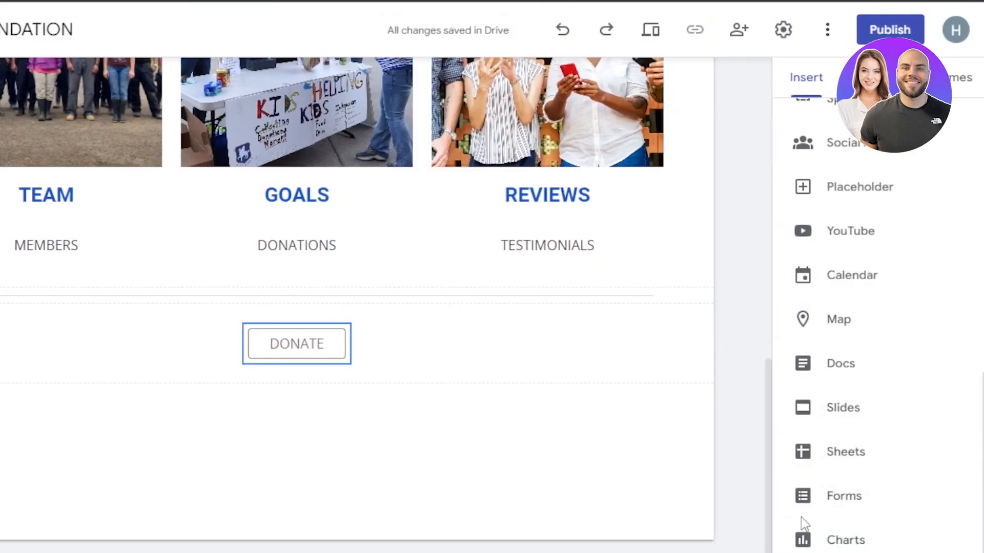
{"action": "mouse_move", "coordinate": [321, 417]}
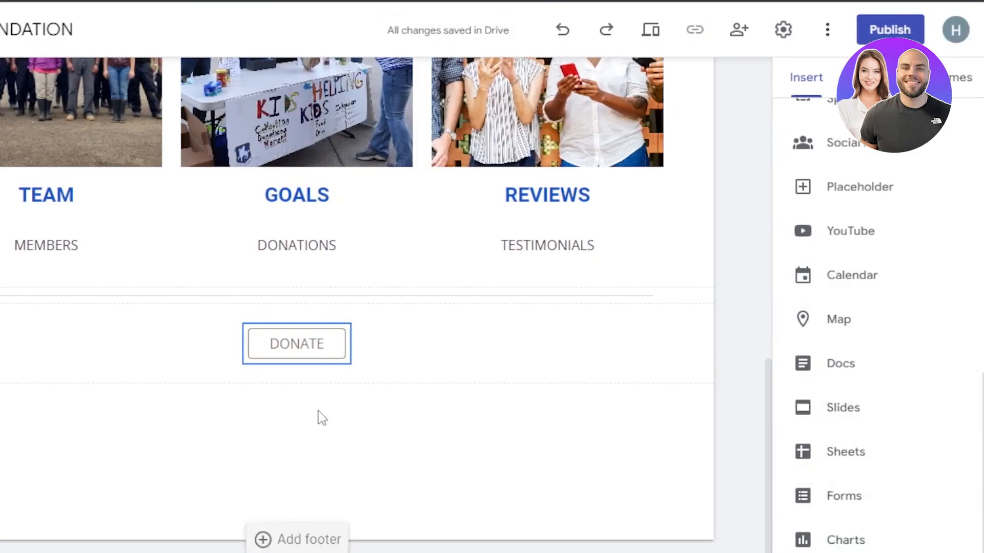
{"action": "left_click", "coordinate": [305, 538]}
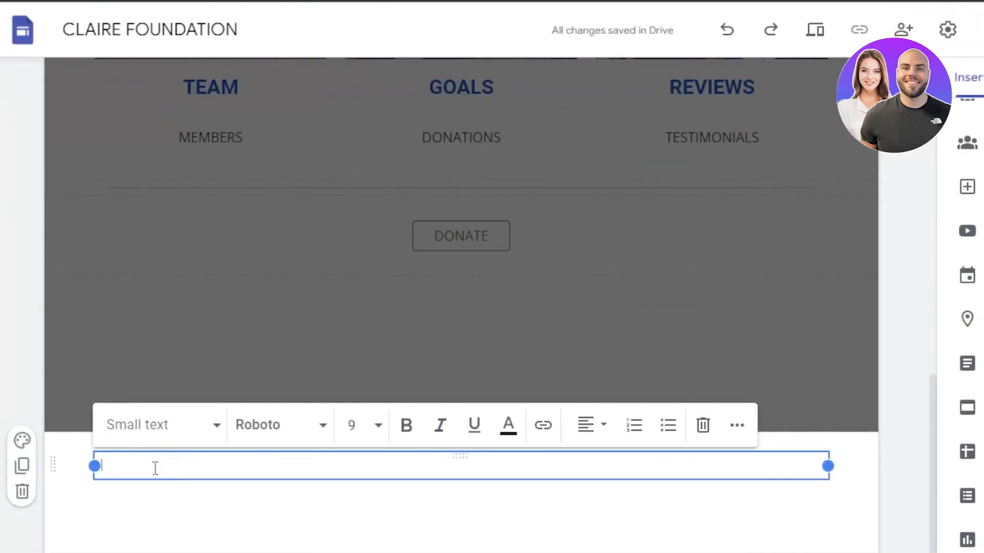
{"action": "type", "text": "www.clairefoundation.com"}
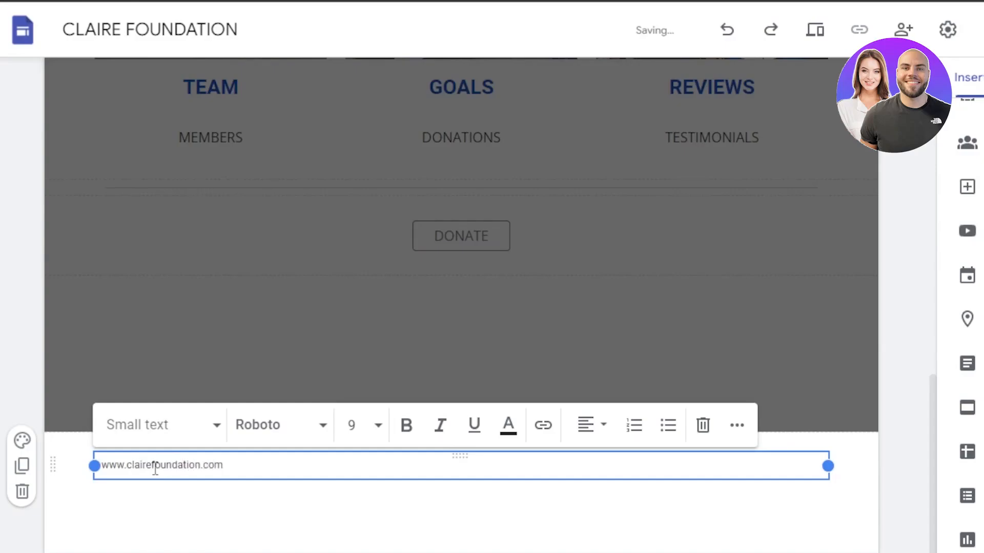
Add the foundation's phone number and the location "newyork, newyork" on separate lines below the footer's web address
{"action": "key", "text": "Return"}
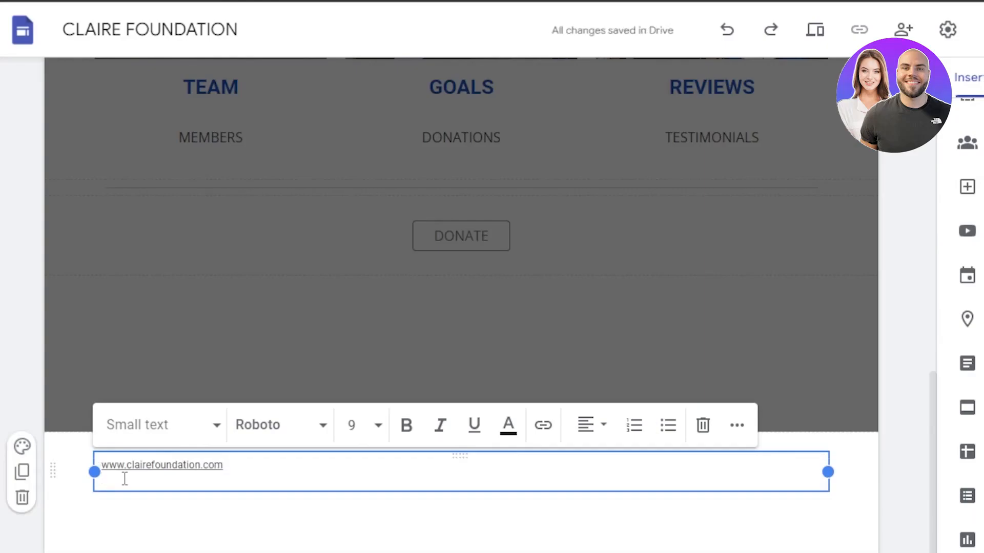
{"action": "type", "text": "+10"}
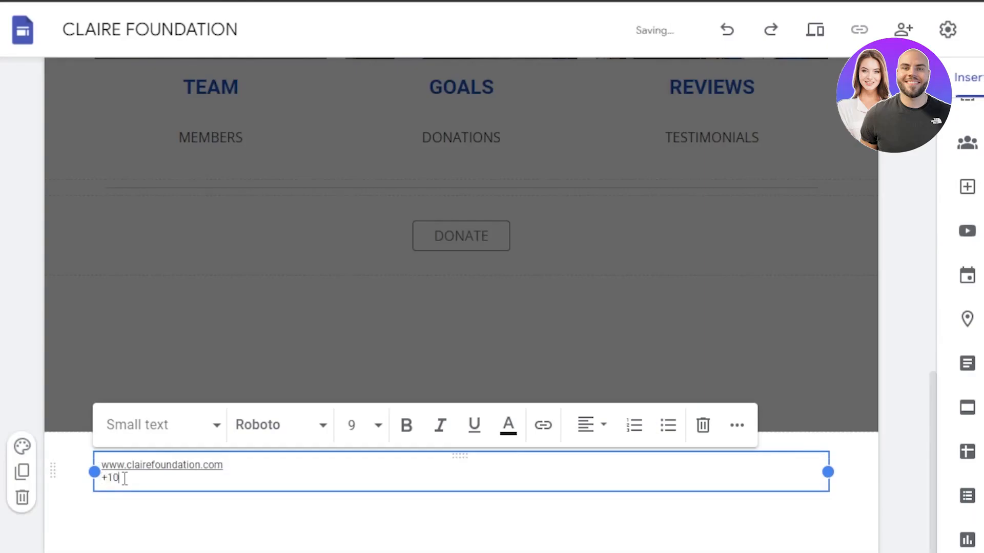
{"action": "type", "text": "0000000000000"}
{"action": "key", "text": "Return"}
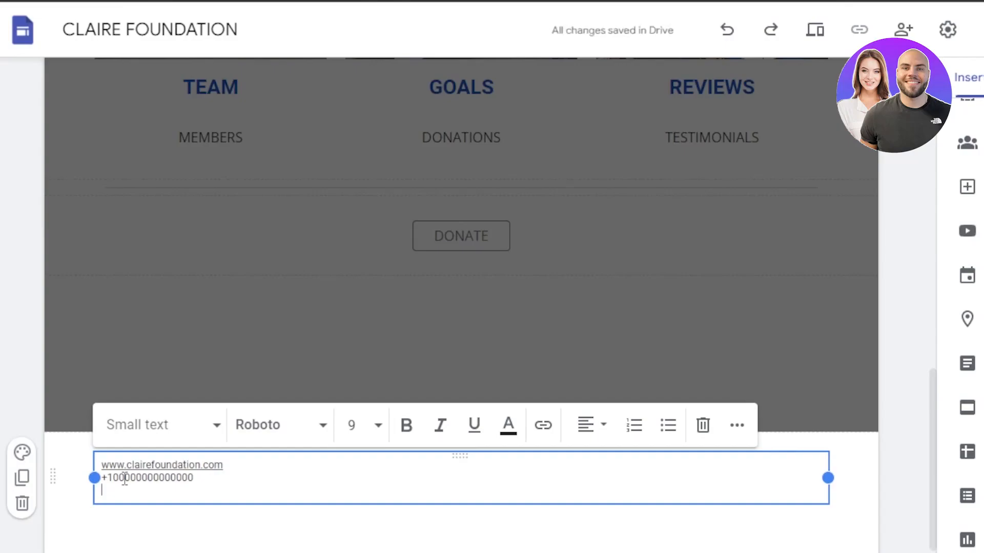
{"action": "type", "text": "new"}
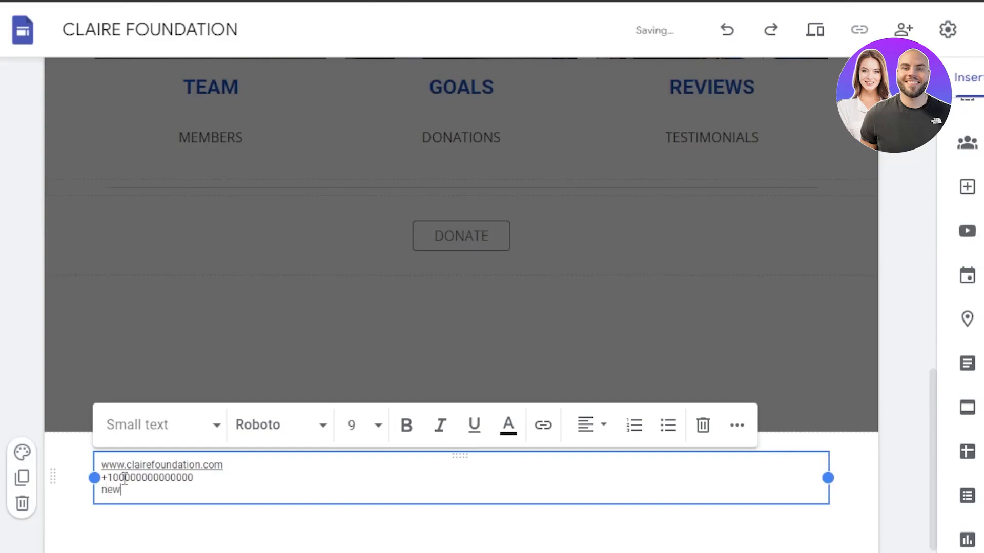
{"action": "type", "text": "york, newyork"}
{"action": "left_click", "coordinate": [293, 533]}
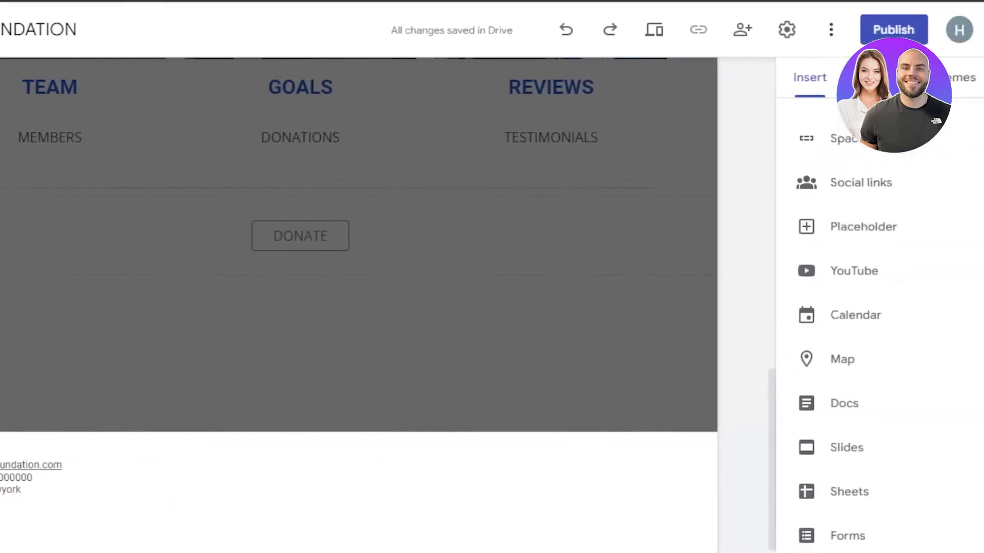
{"action": "scroll", "coordinate": [871, 308], "scroll_direction": "up", "scroll_amount": 2}
{"action": "left_click", "coordinate": [837, 294]}
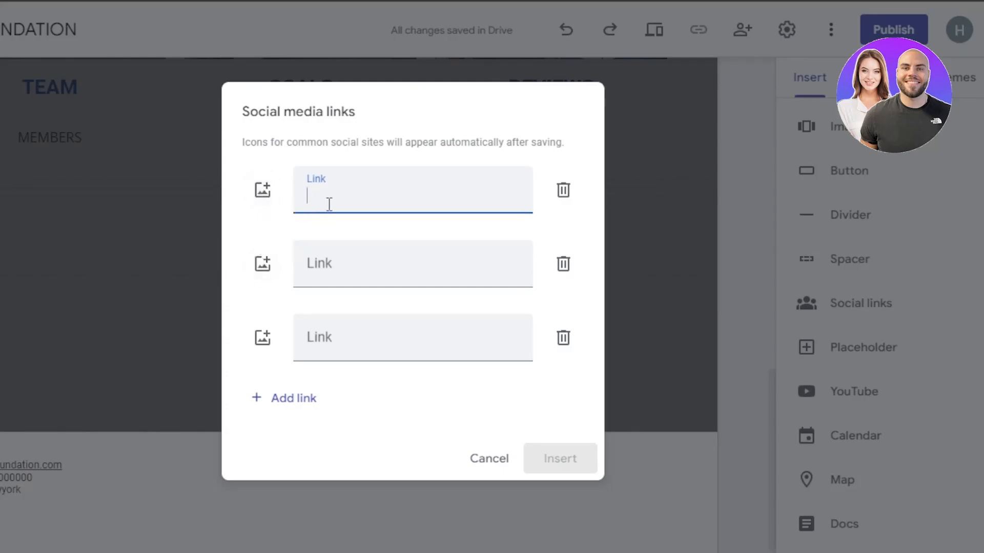
{"action": "type", "text": "www"}
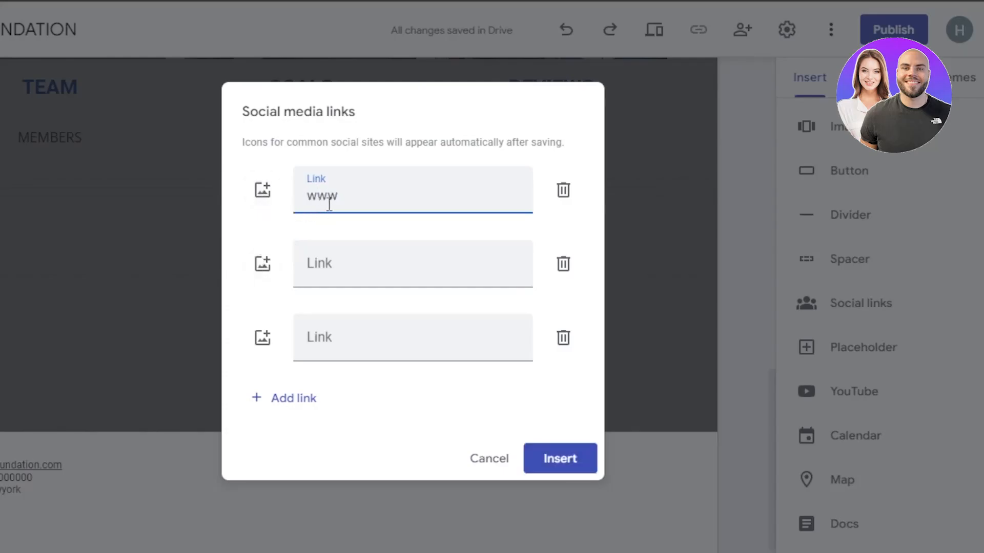
{"action": "type", "text": ".twitter.com"}
{"action": "left_click", "coordinate": [325, 276]}
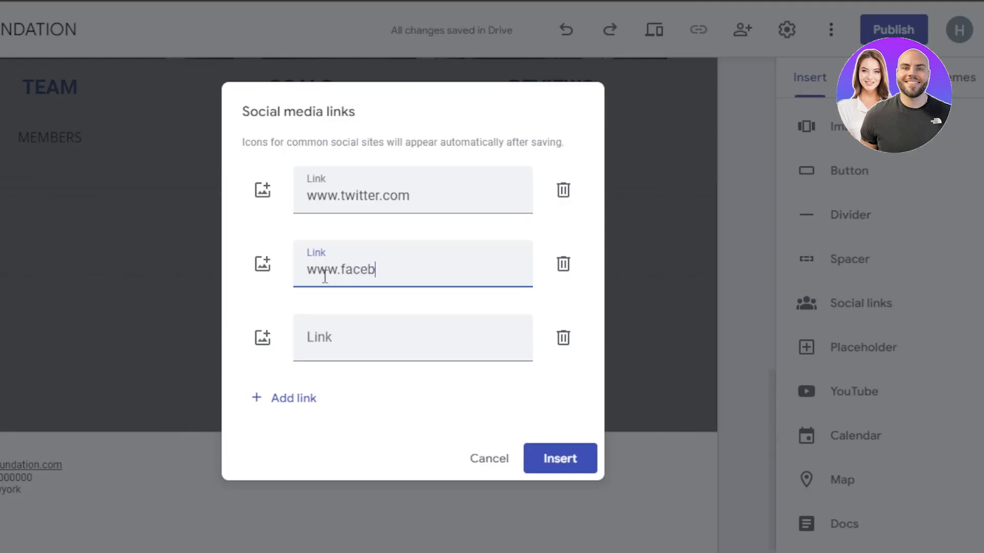
{"action": "type", "text": "www.facebook.com"}
{"action": "left_click", "coordinate": [262, 190]}
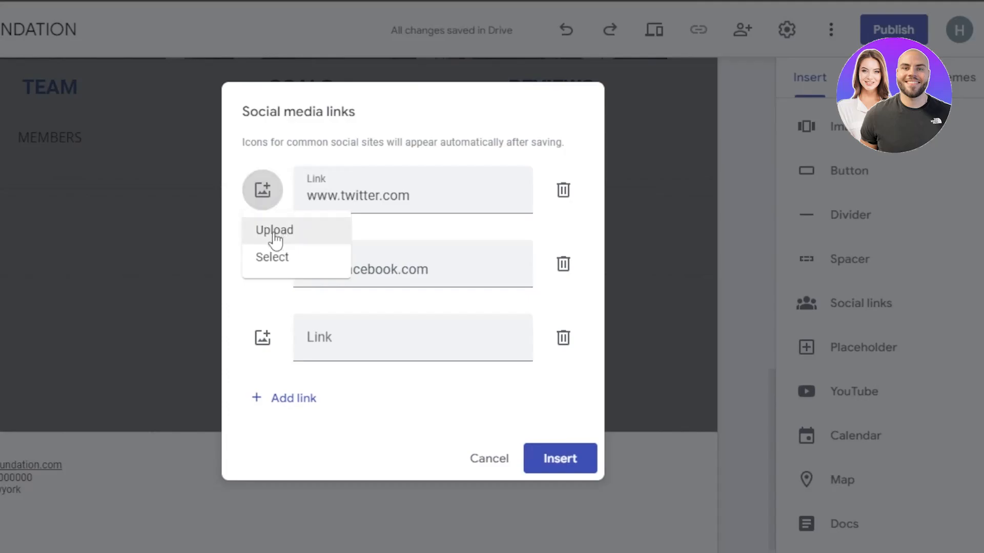
{"action": "left_click", "coordinate": [275, 260]}
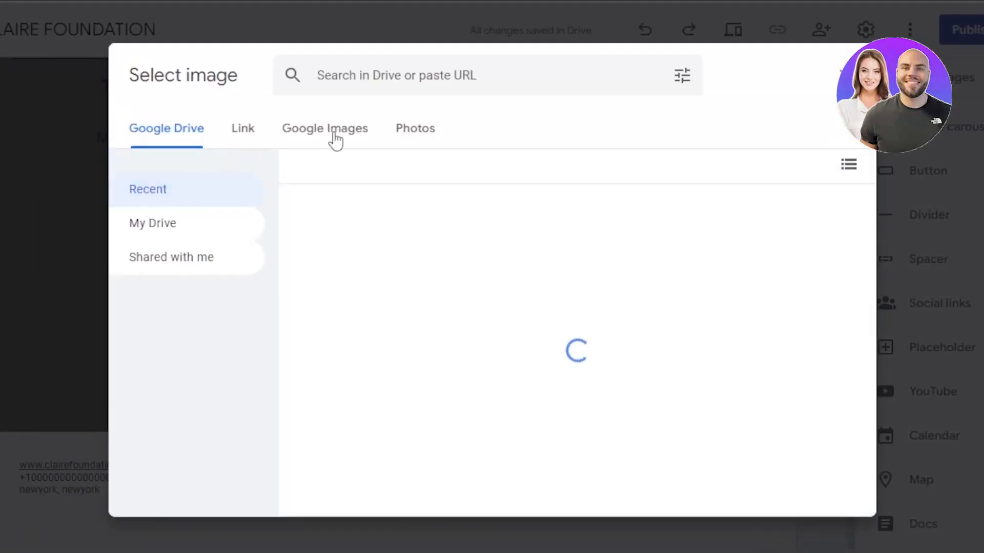
{"action": "left_click", "coordinate": [346, 137]}
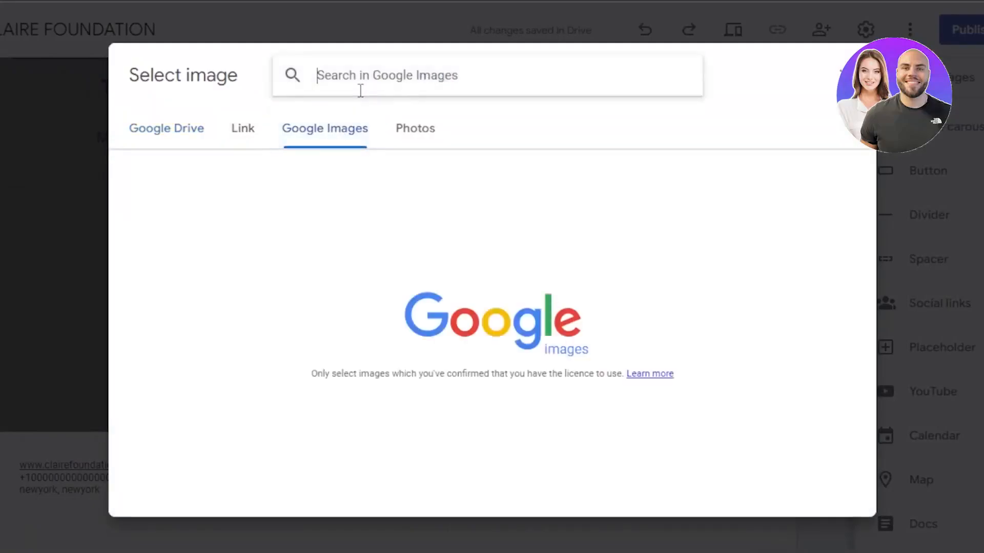
{"action": "type", "text": "twitter"}
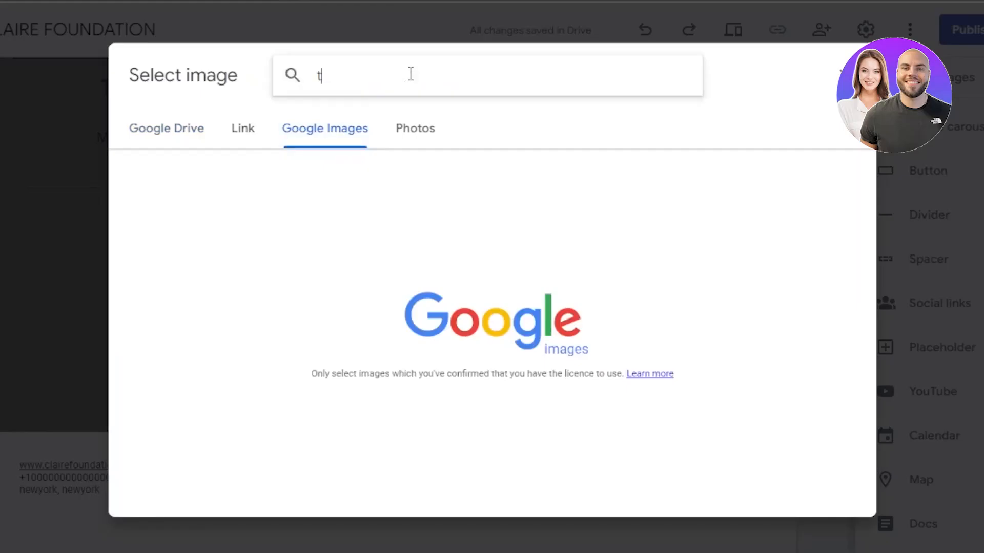
{"action": "key", "text": "Return"}
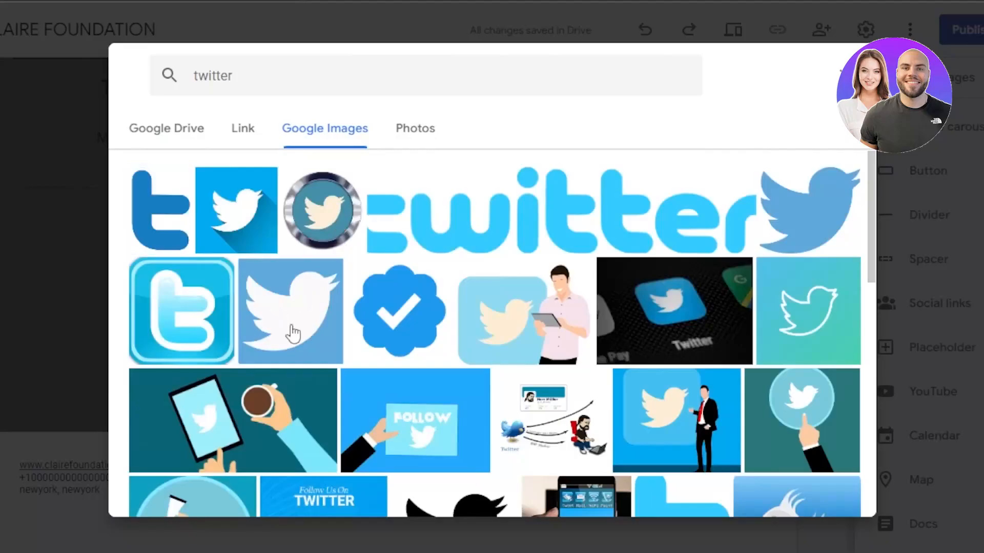
{"action": "left_click", "coordinate": [293, 333]}
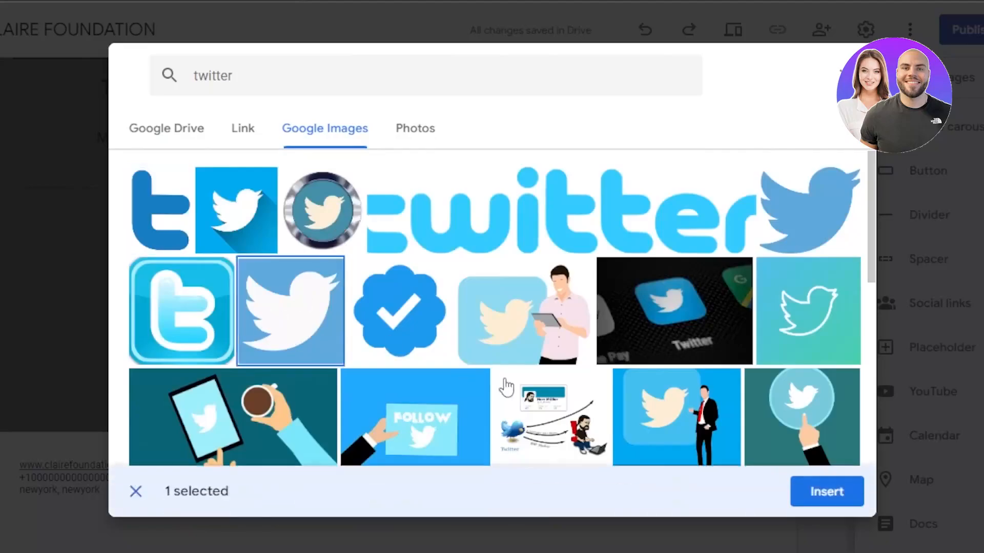
{"action": "left_click", "coordinate": [826, 494]}
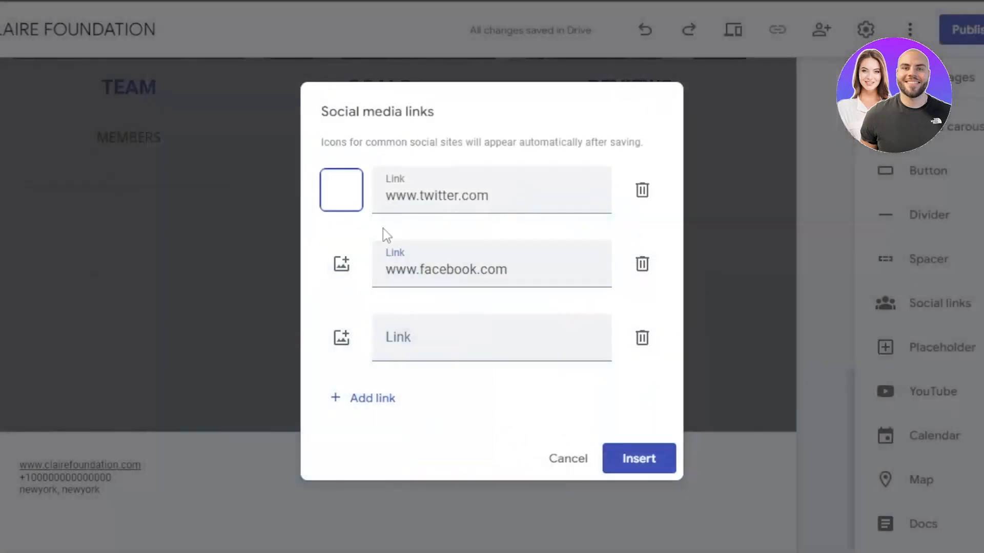
{"action": "left_click", "coordinate": [342, 264]}
{"action": "left_click", "coordinate": [346, 298]}
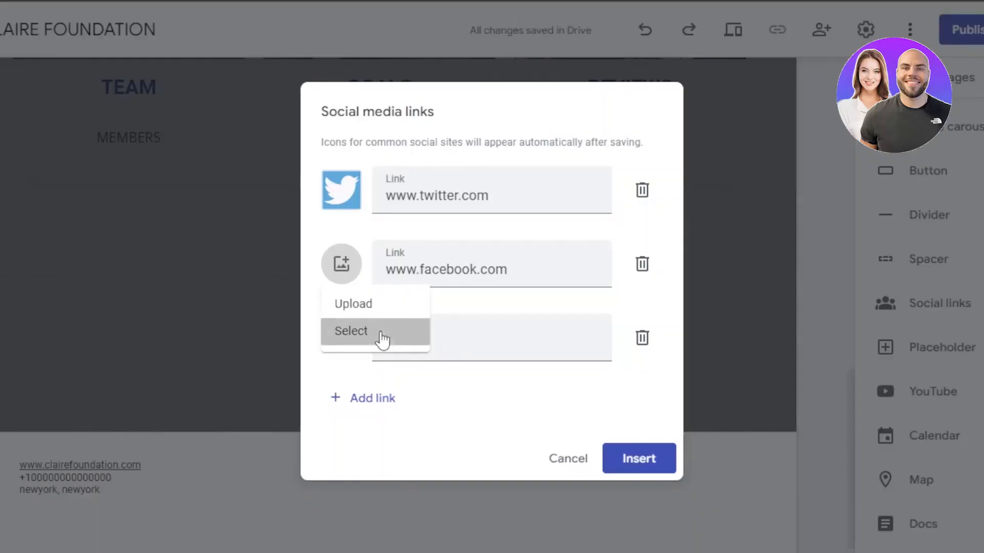
{"action": "left_click", "coordinate": [379, 333]}
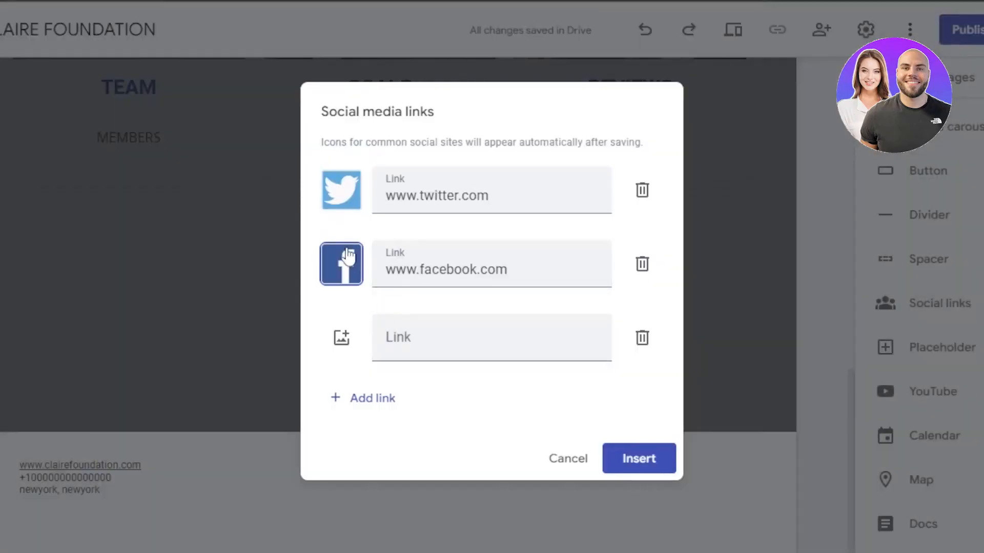
Insert the two social links into the footer and move them into the same block as the contact details, below the text
{"action": "left_click", "coordinate": [664, 460]}
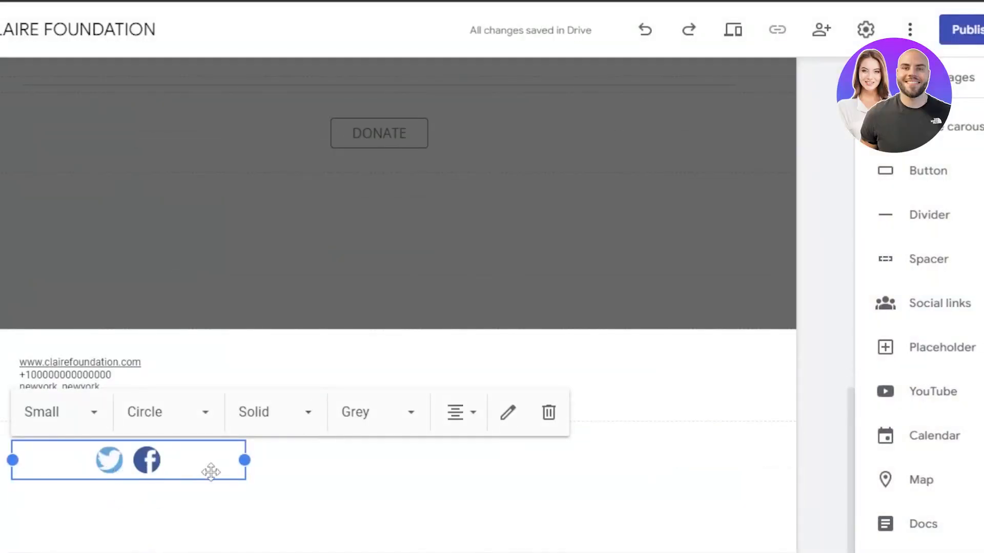
{"action": "left_click_drag", "start_coordinate": [131, 457], "coordinate": [32, 398]}
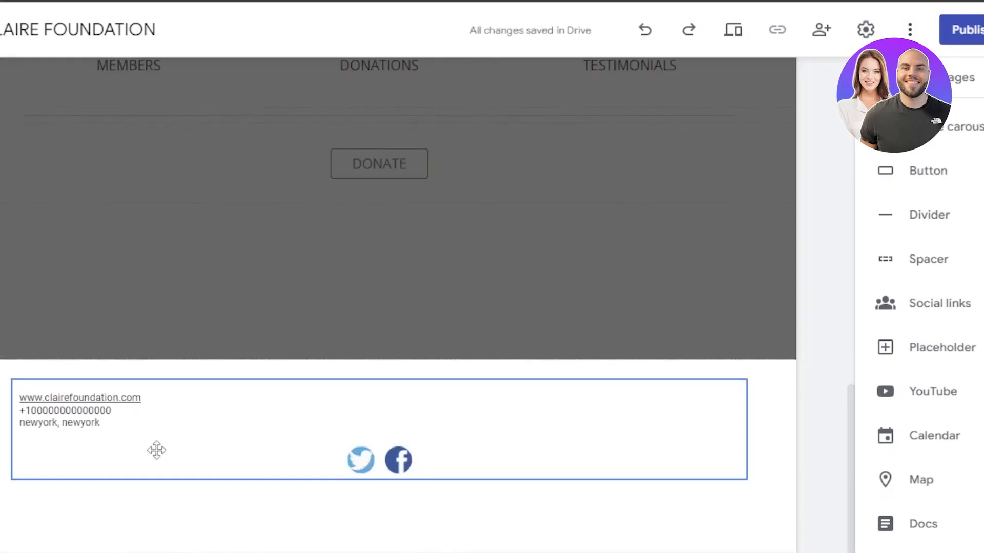
{"action": "left_click", "coordinate": [758, 277]}
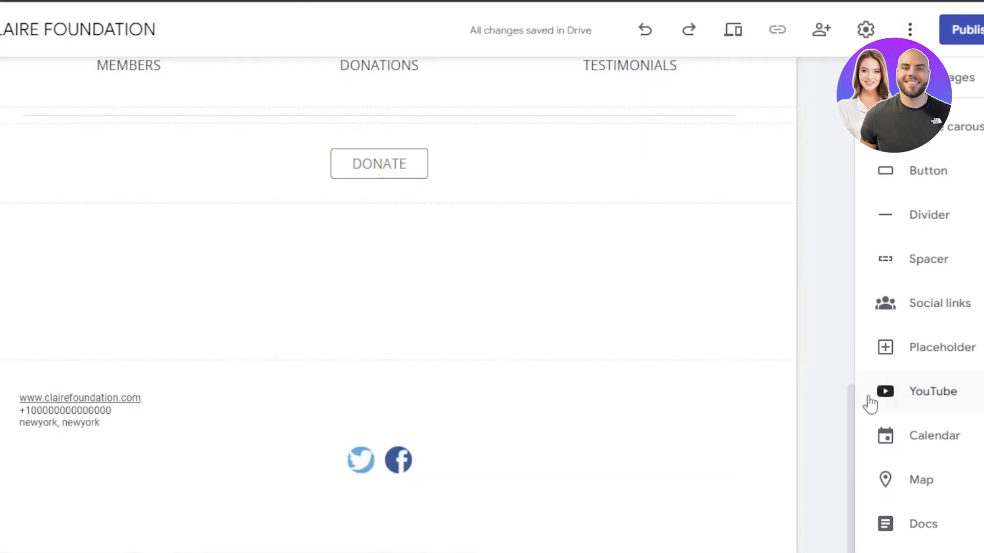
Preview the site in large-screen view, look through the banner, headings and image sections, and return to the editor
{"action": "left_click_drag", "start_coordinate": [852, 405], "coordinate": [838, 109]}
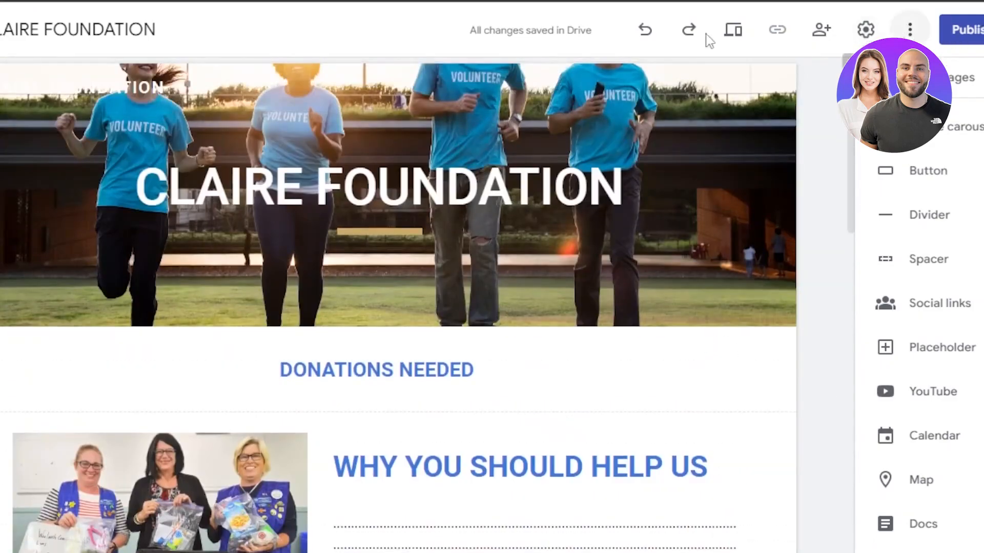
{"action": "left_click", "coordinate": [734, 36]}
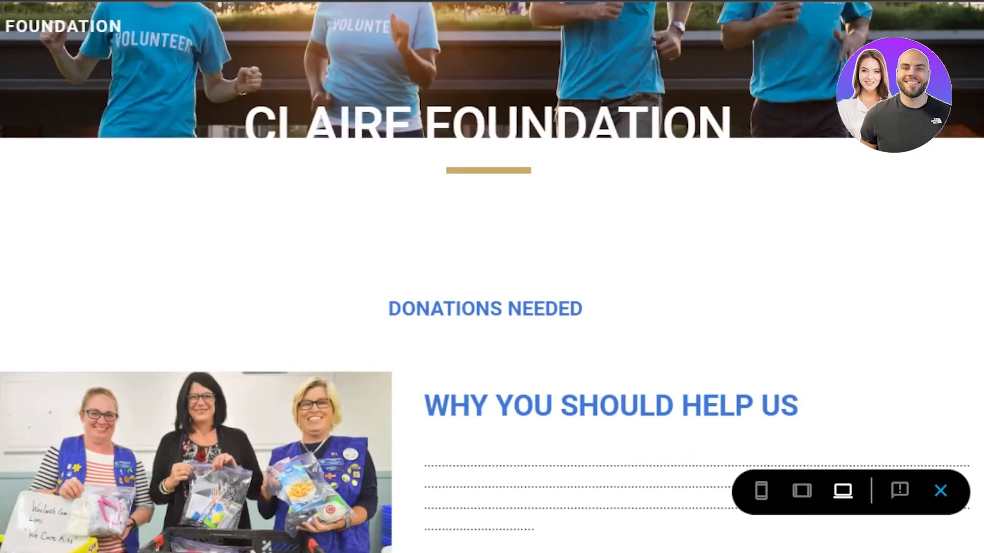
{"action": "scroll", "coordinate": [492, 302], "scroll_direction": "down", "scroll_amount": 10}
{"action": "scroll", "coordinate": [492, 301], "scroll_direction": "up", "scroll_amount": 10}
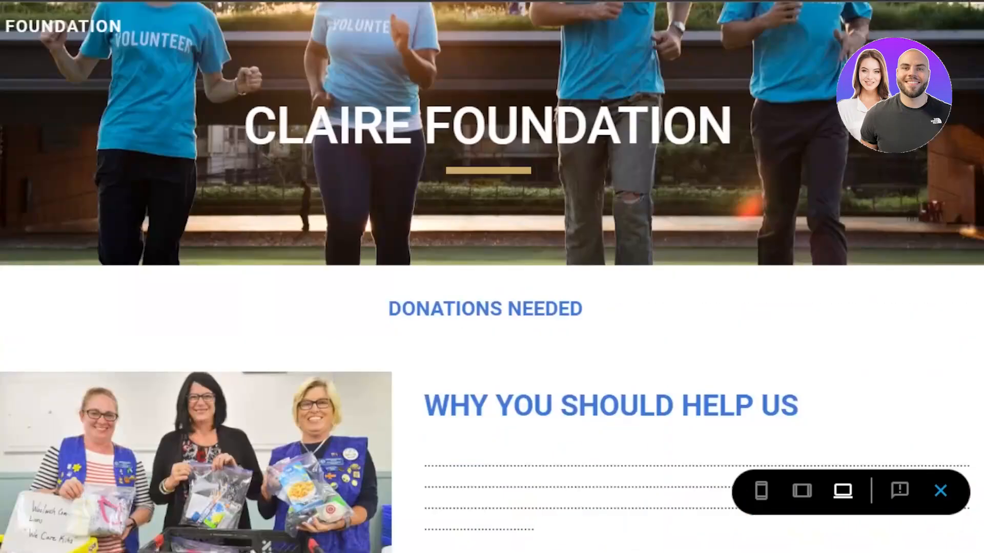
{"action": "triple_click", "coordinate": [488, 126]}
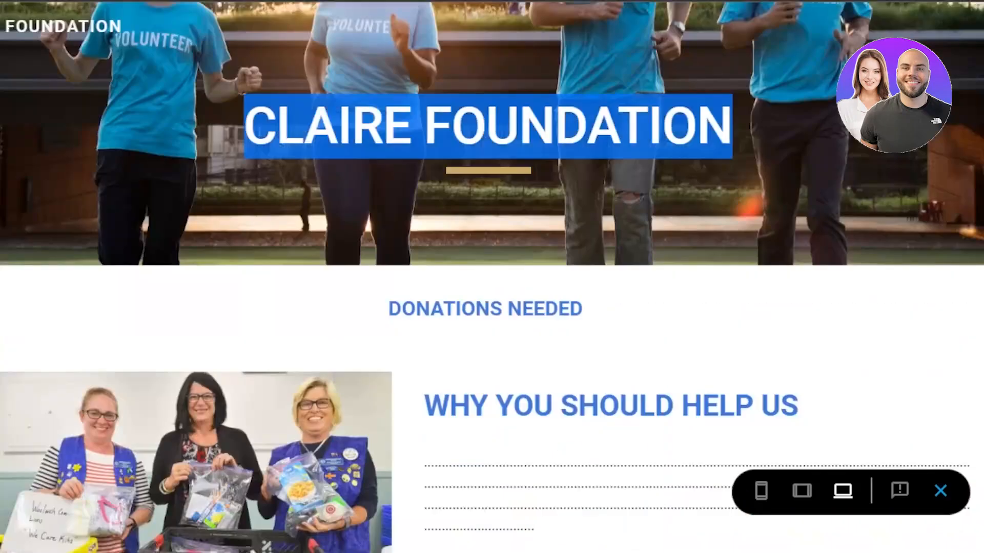
{"action": "left_click", "coordinate": [488, 126]}
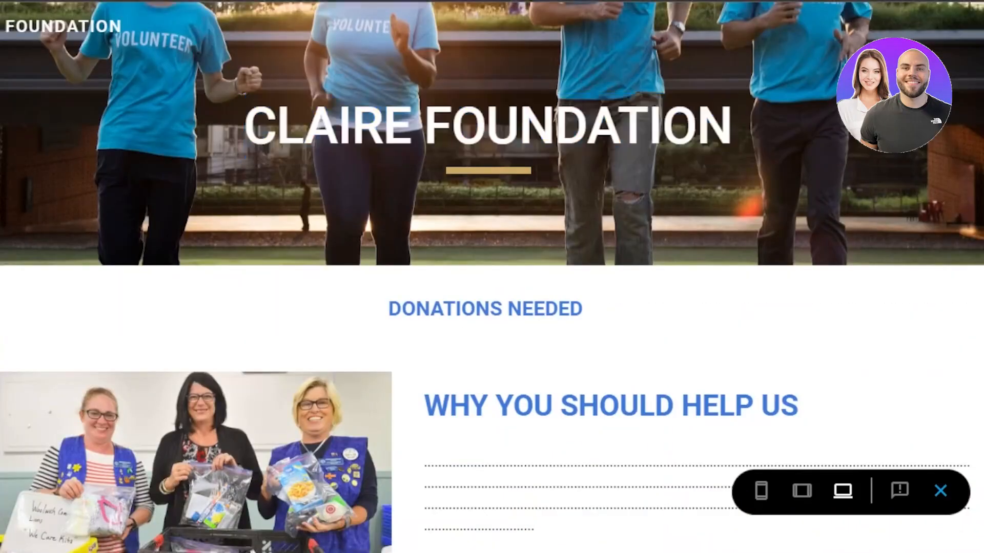
{"action": "key", "text": "ctrl+a"}
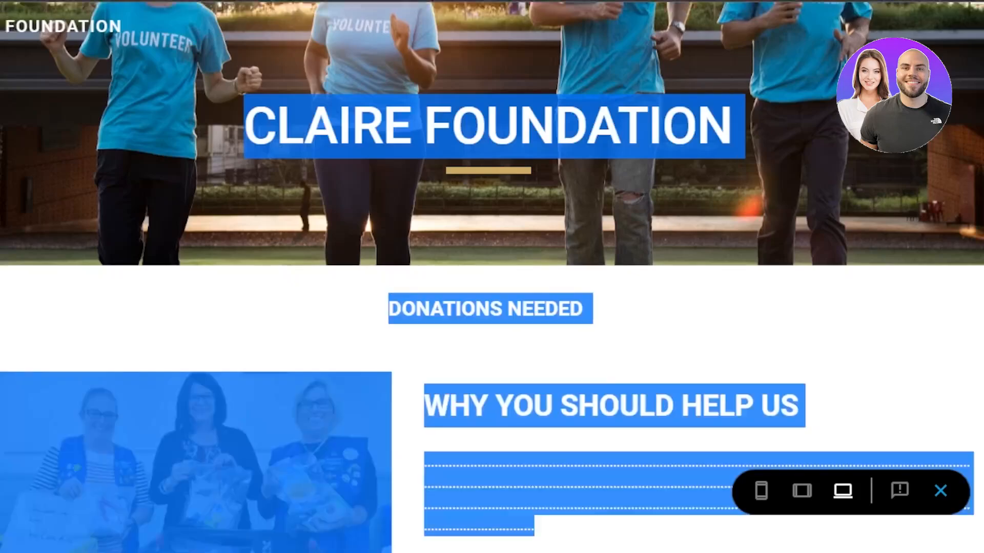
{"action": "left_click", "coordinate": [492, 277]}
{"action": "scroll", "coordinate": [492, 276], "scroll_direction": "down", "scroll_amount": 10}
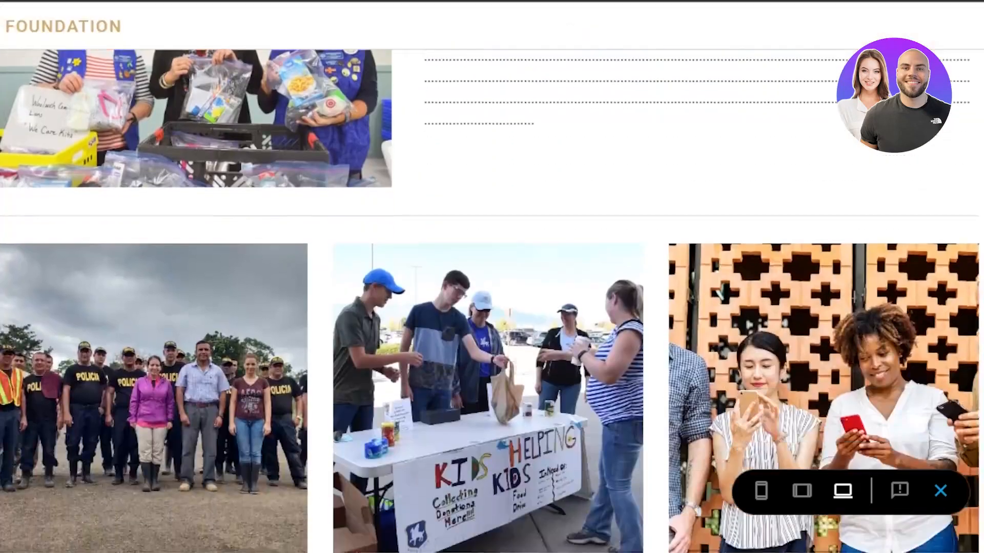
{"action": "scroll", "coordinate": [492, 277], "scroll_direction": "up", "scroll_amount": 3}
{"action": "scroll", "coordinate": [492, 277], "scroll_direction": "up", "scroll_amount": 10}
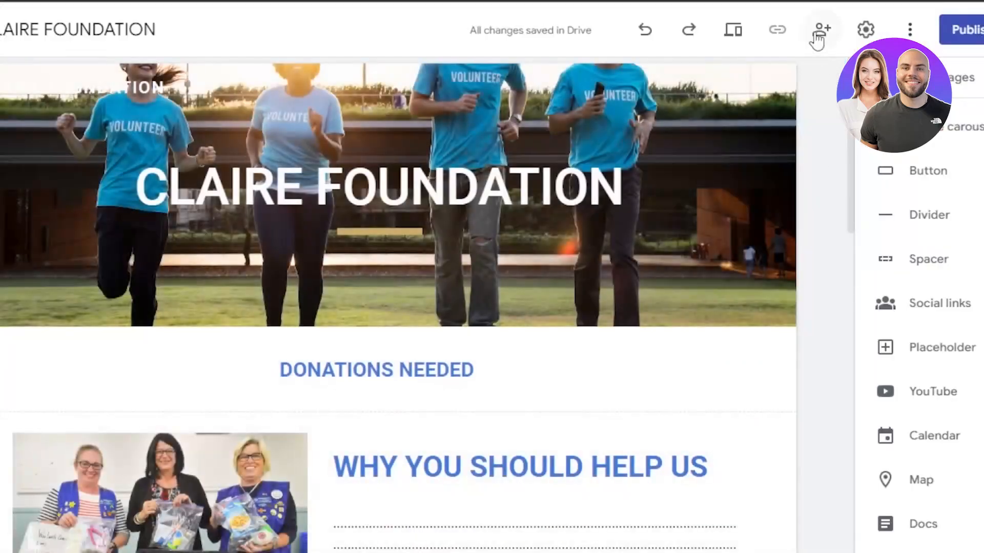
Check the site's sharing options and its web publishing settings, and close both without publishing
{"action": "left_click", "coordinate": [820, 30]}
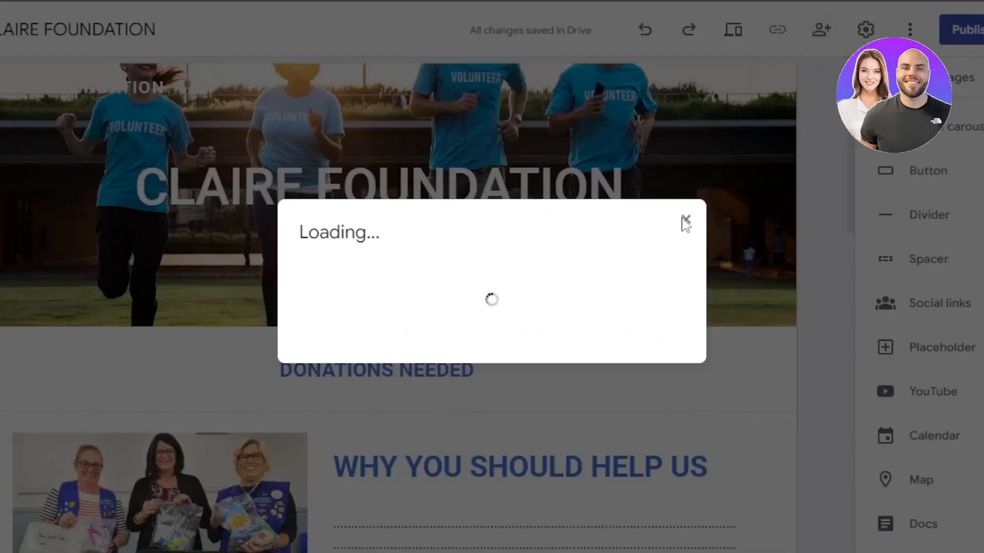
{"action": "left_click", "coordinate": [686, 219]}
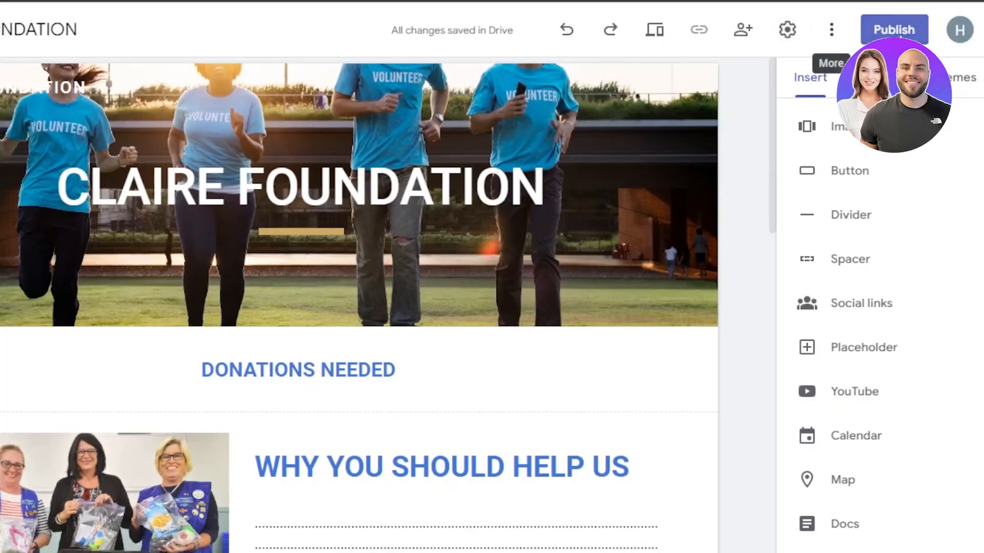
{"action": "left_click", "coordinate": [895, 28]}
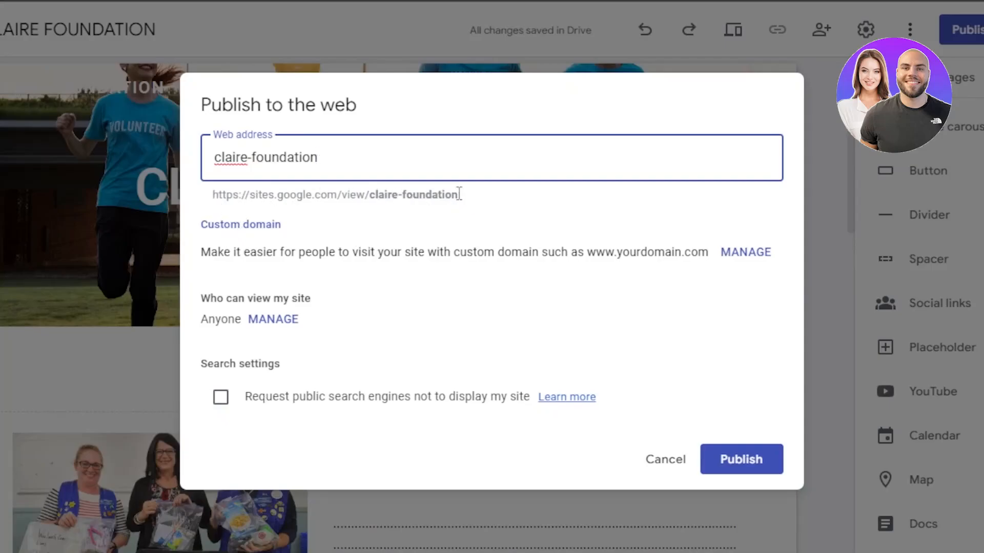
{"action": "left_click_drag", "start_coordinate": [459, 194], "coordinate": [211, 195]}
{"action": "left_click", "coordinate": [656, 212]}
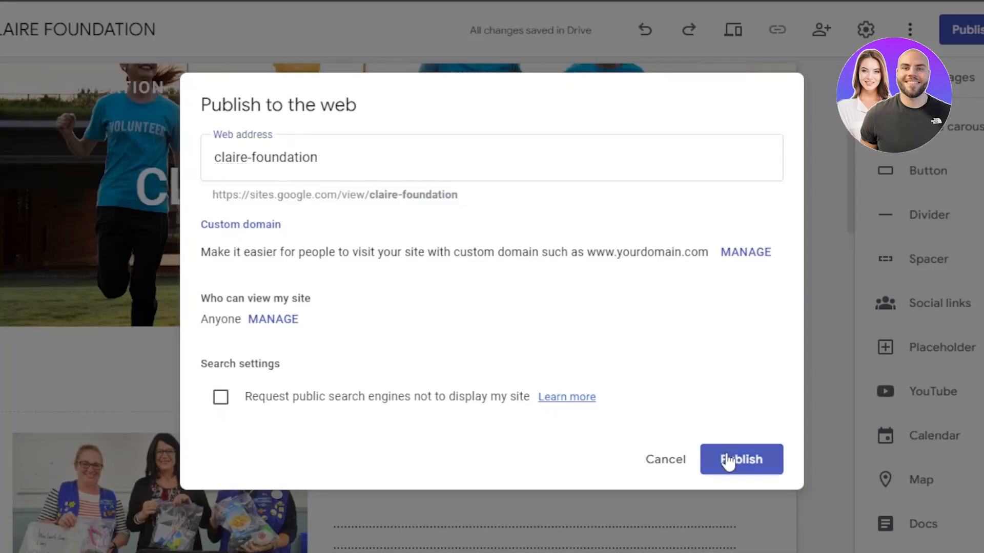
{"action": "left_click", "coordinate": [659, 472]}
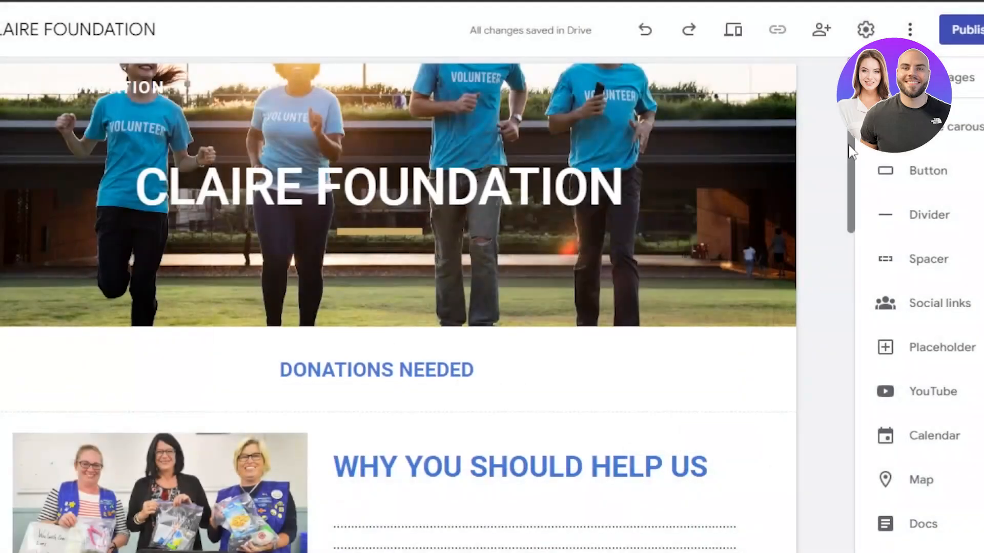
{"action": "left_click_drag", "start_coordinate": [852, 136], "coordinate": [848, 115]}
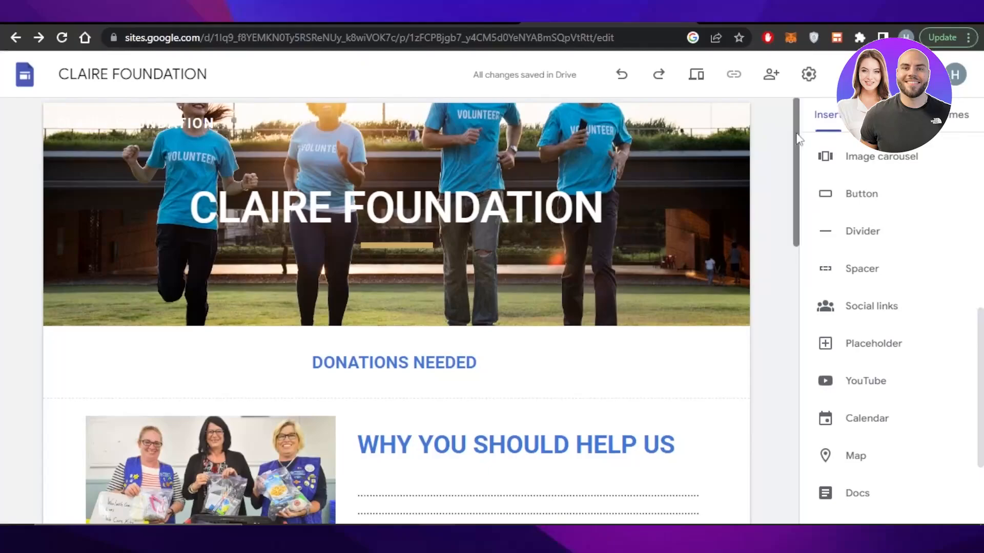
{"action": "mouse_move", "coordinate": [796, 136]}
{"action": "left_mouse_down"}
{"action": "mouse_move", "coordinate": [819, 331]}
{"action": "mouse_move", "coordinate": [817, 307]}
{"action": "mouse_move", "coordinate": [817, 358]}
{"action": "mouse_move", "coordinate": [795, 358]}
{"action": "mouse_move", "coordinate": [795, 461]}
{"action": "mouse_move", "coordinate": [796, 139]}
{"action": "left_mouse_up"}
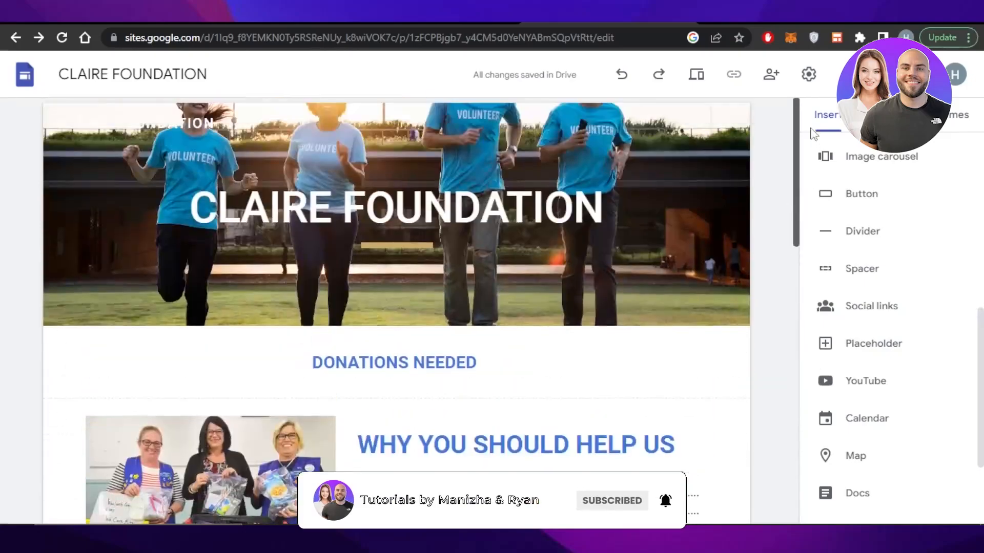